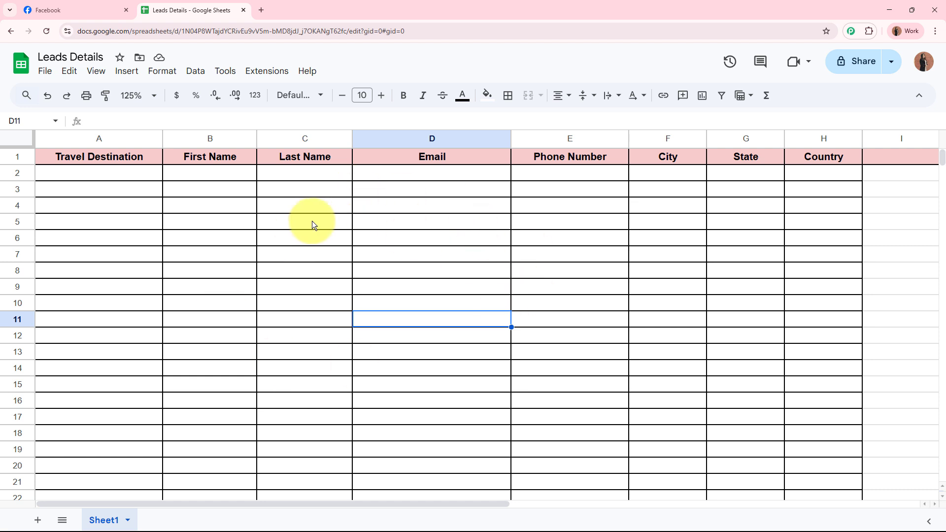
Switch to the Voyage Ventures Facebook page tab.
{"action": "left_click", "coordinate": [95, 7]}
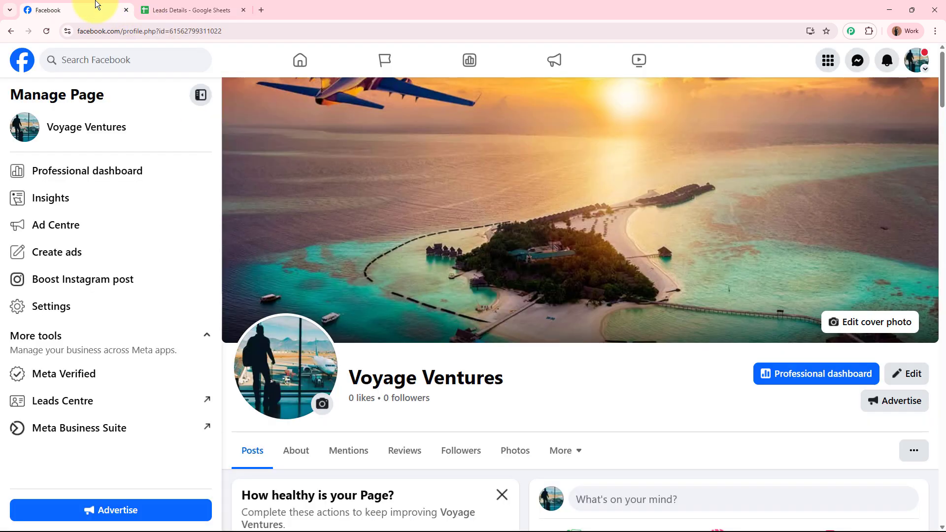
Mark the still-empty row 2 of the Leads Details sheet where the lead will land.
{"action": "left_click", "coordinate": [162, 6]}
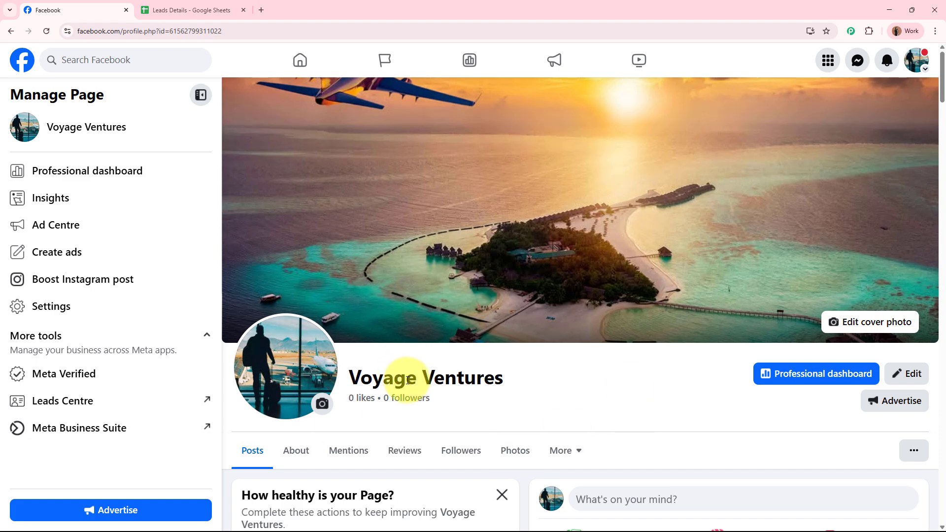
{"action": "left_click", "coordinate": [220, 8]}
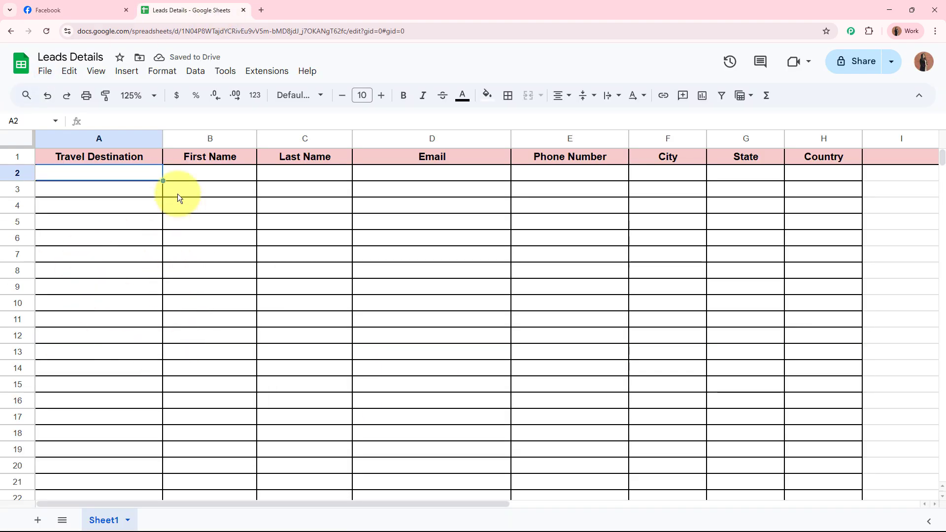
{"action": "left_click_drag", "start_coordinate": [144, 173], "coordinate": [828, 173]}
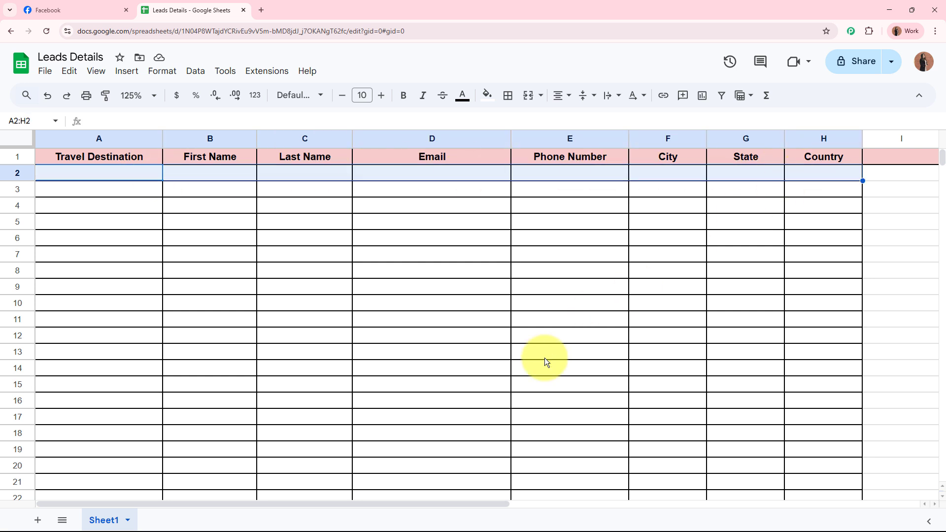
{"action": "left_click", "coordinate": [544, 357]}
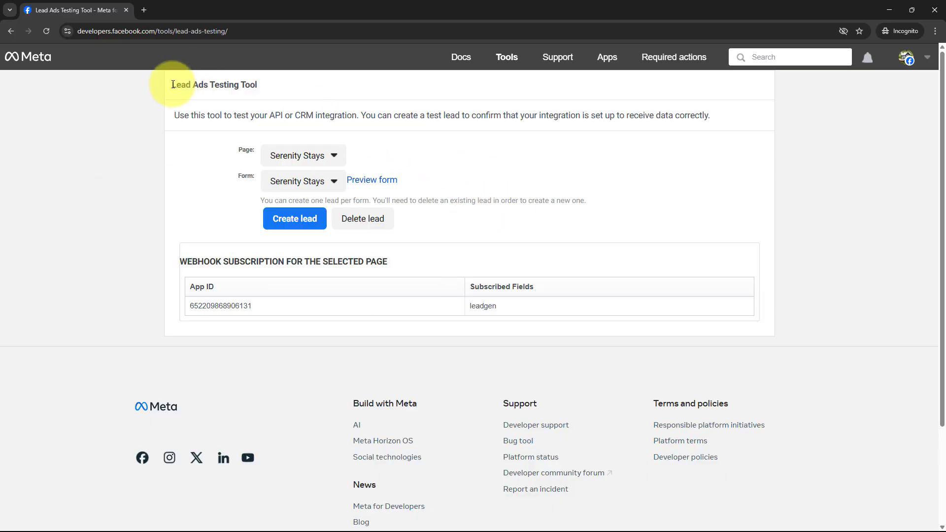
Choose the Voyage Ventures page and the Travel Enquiry Form in the testing tool.
{"action": "left_click_drag", "start_coordinate": [167, 85], "coordinate": [298, 88]}
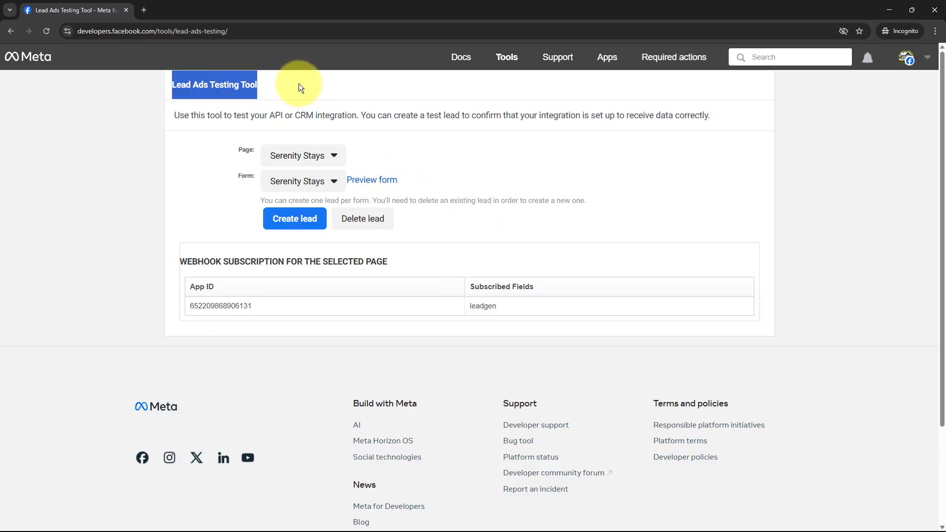
{"action": "left_click", "coordinate": [68, 246]}
{"action": "left_click", "coordinate": [311, 158]}
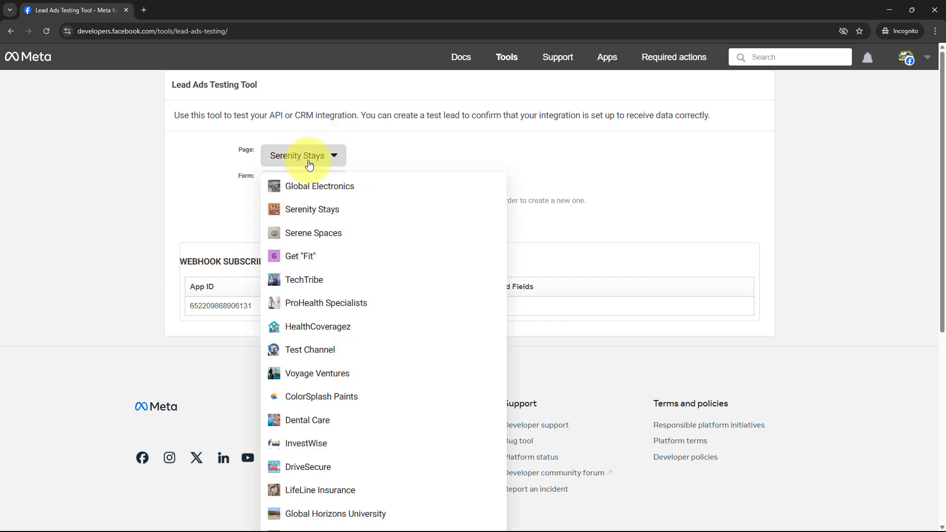
{"action": "left_click", "coordinate": [342, 377]}
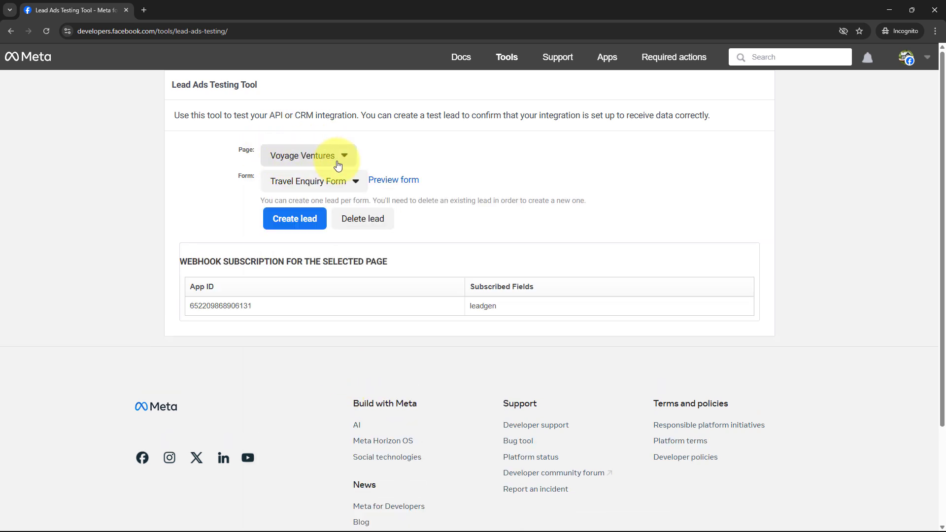
{"action": "left_click", "coordinate": [305, 183]}
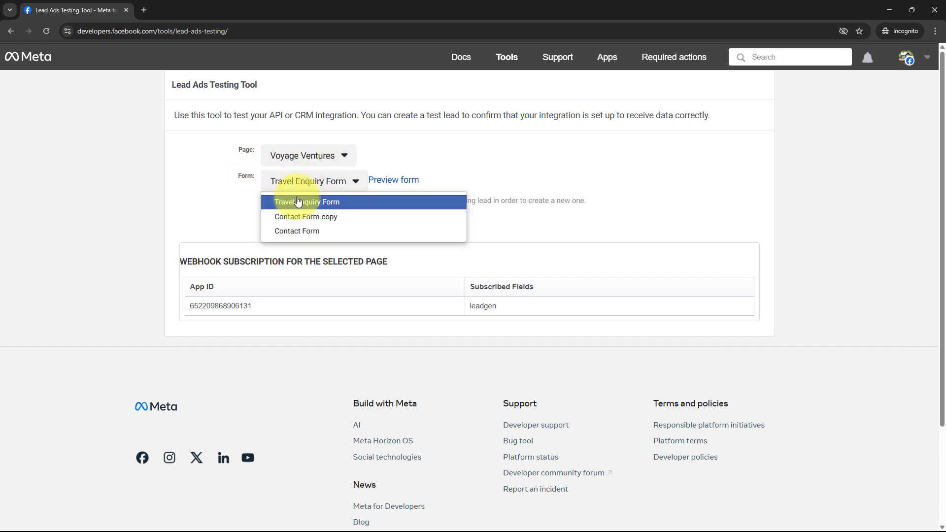
{"action": "left_click", "coordinate": [325, 202]}
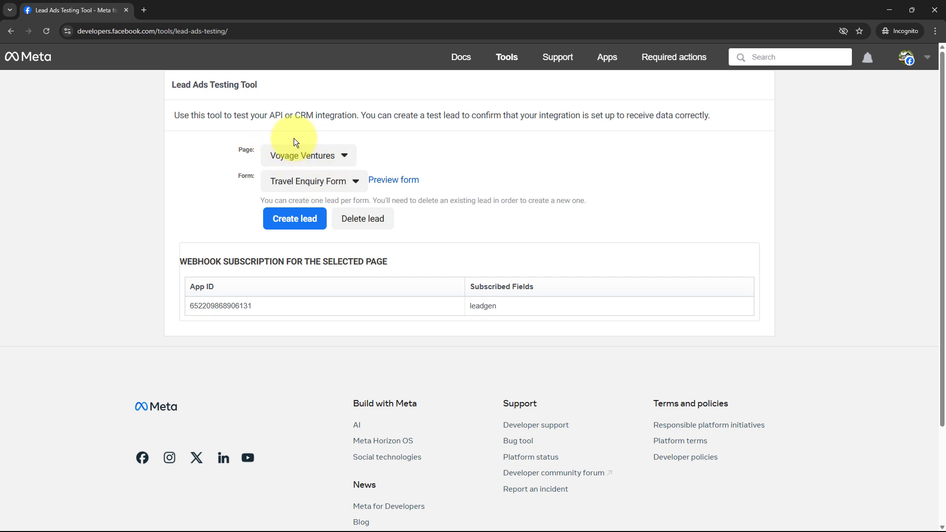
Preview the form and enter destination Goa, first name Demo and last name Lead.
{"action": "left_click", "coordinate": [384, 184]}
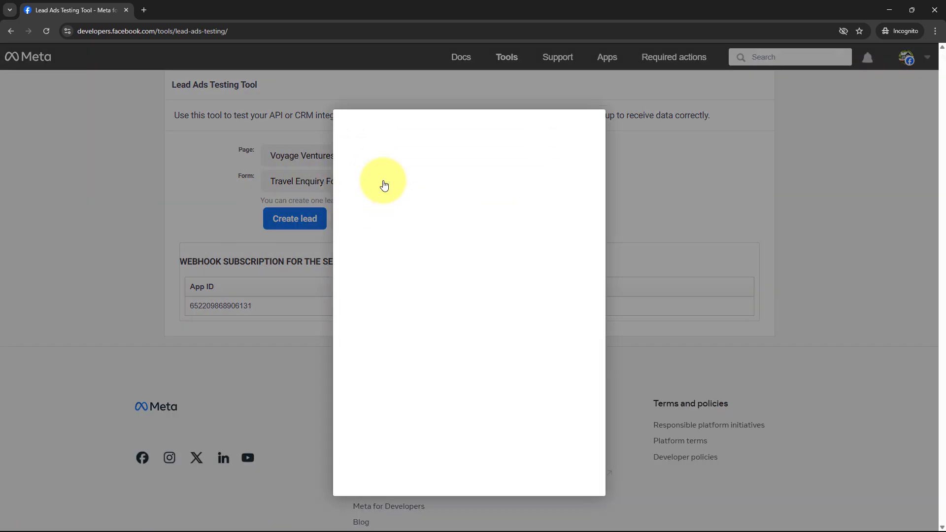
{"action": "scroll", "coordinate": [616, 292], "scroll_direction": "down", "scroll_amount": 3}
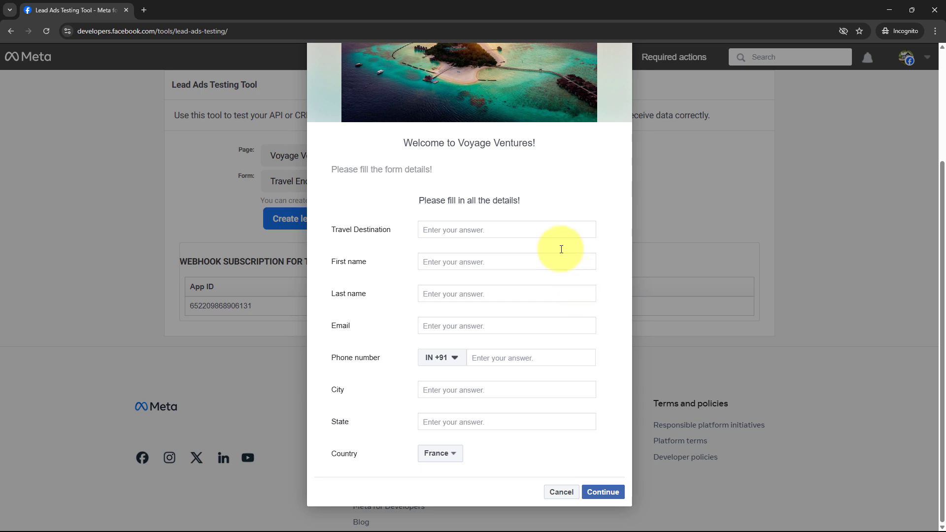
{"action": "left_click_drag", "start_coordinate": [330, 229], "coordinate": [395, 230]}
{"action": "left_click", "coordinate": [475, 236]}
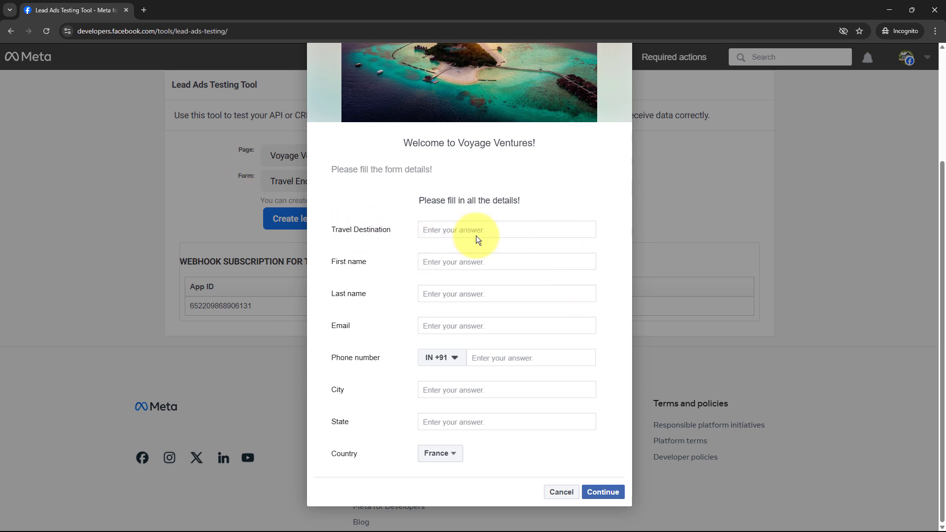
{"action": "type", "text": "Goa"}
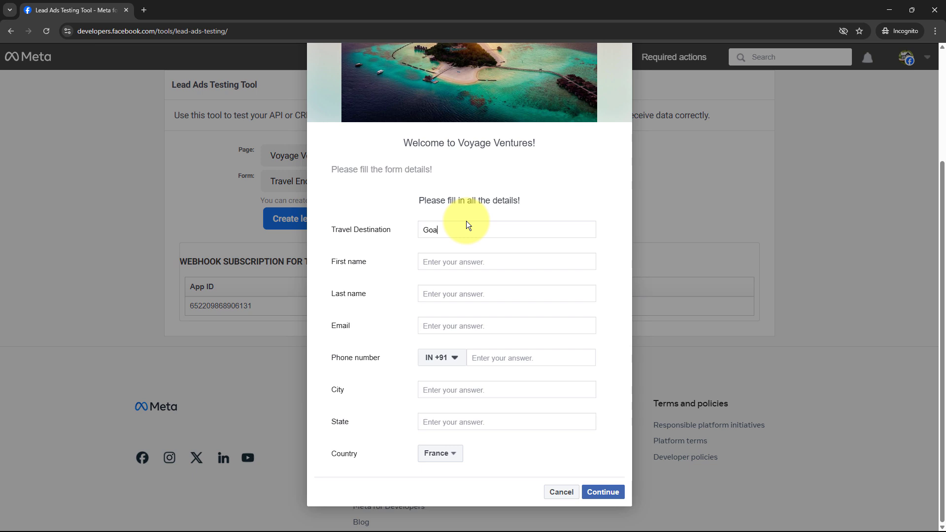
{"action": "left_click", "coordinate": [479, 263]}
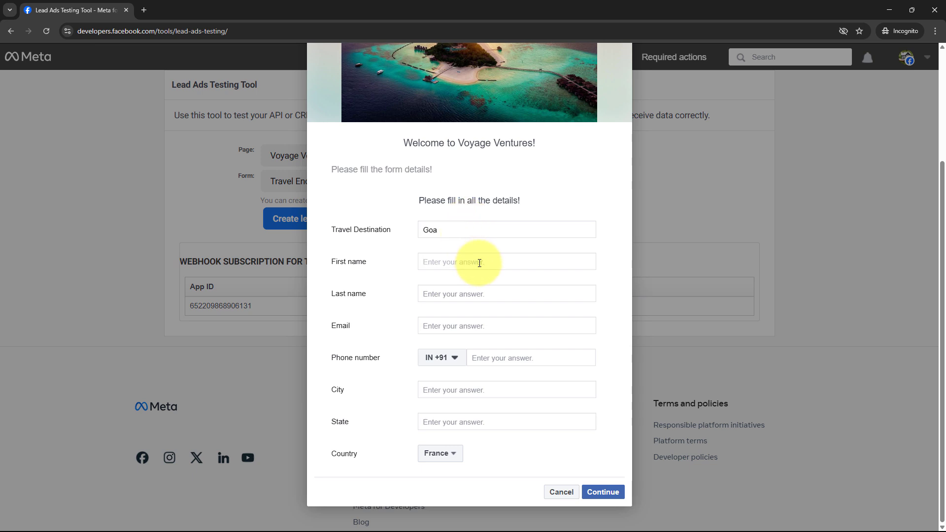
{"action": "type", "text": "Demo"}
{"action": "left_click", "coordinate": [475, 291]}
{"action": "type", "text": "Lead"}
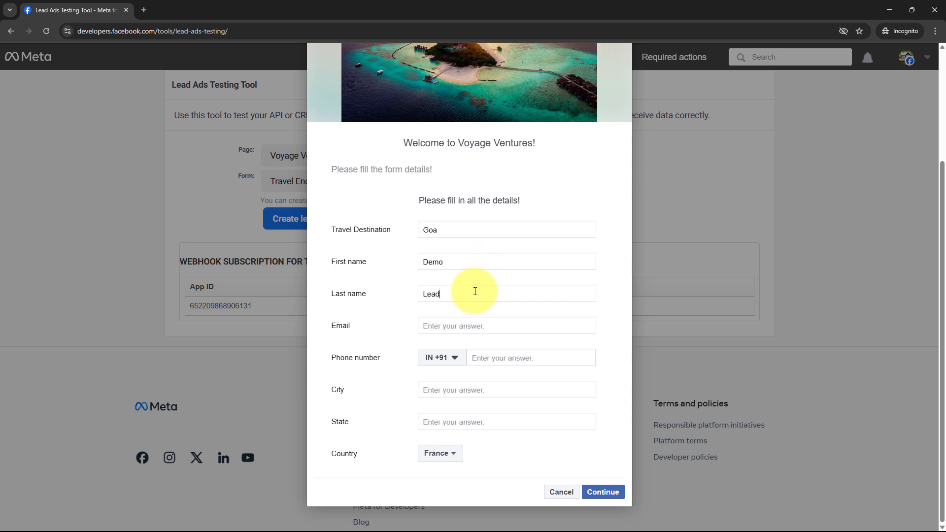
Fill in a demo email, a phone number, City None and State Goa.
{"action": "left_click", "coordinate": [465, 325]}
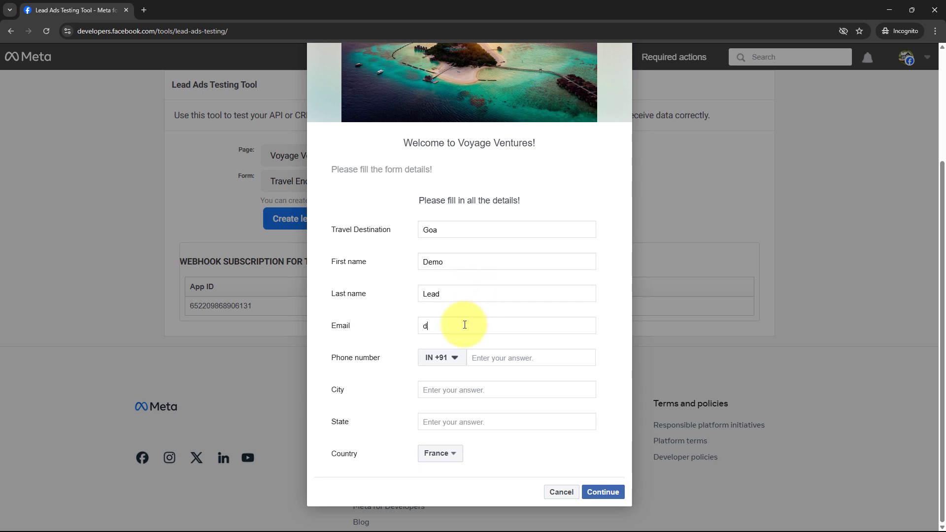
{"action": "left_click", "coordinate": [499, 356]}
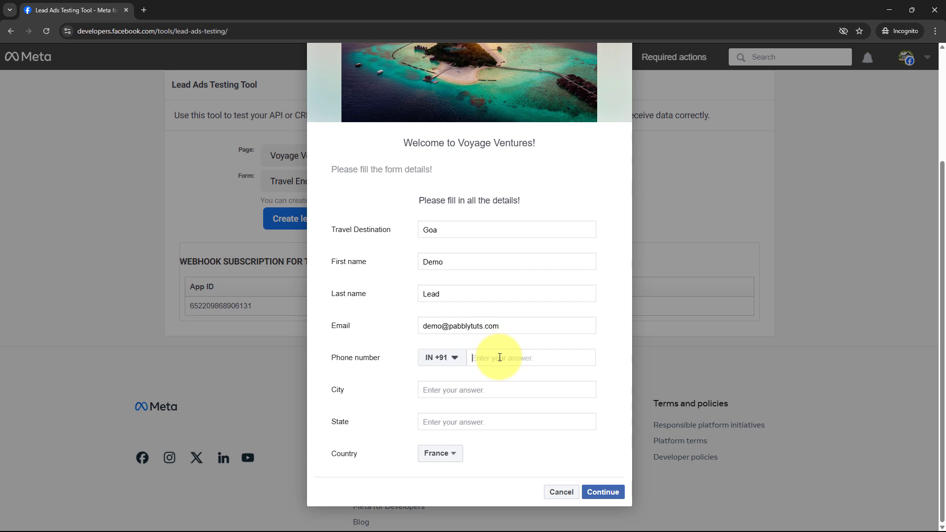
{"action": "left_click", "coordinate": [466, 392]}
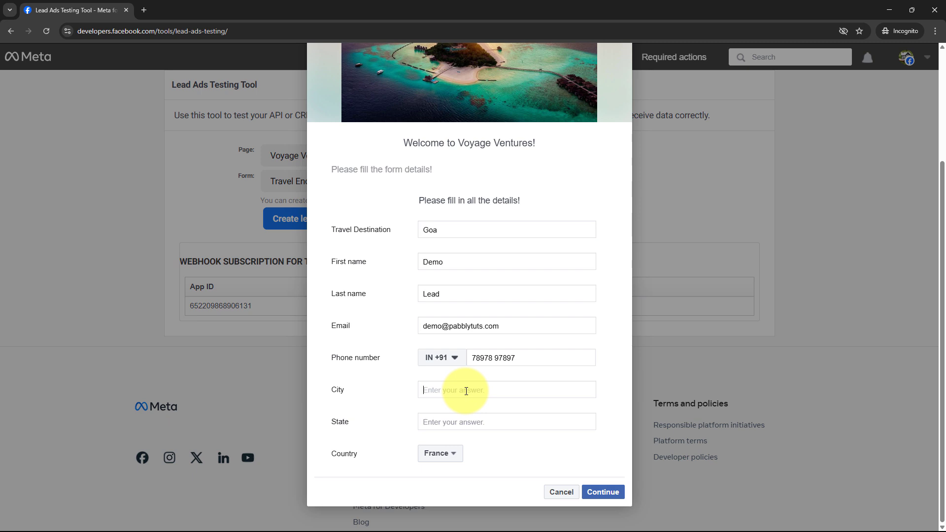
{"action": "type", "text": "None"}
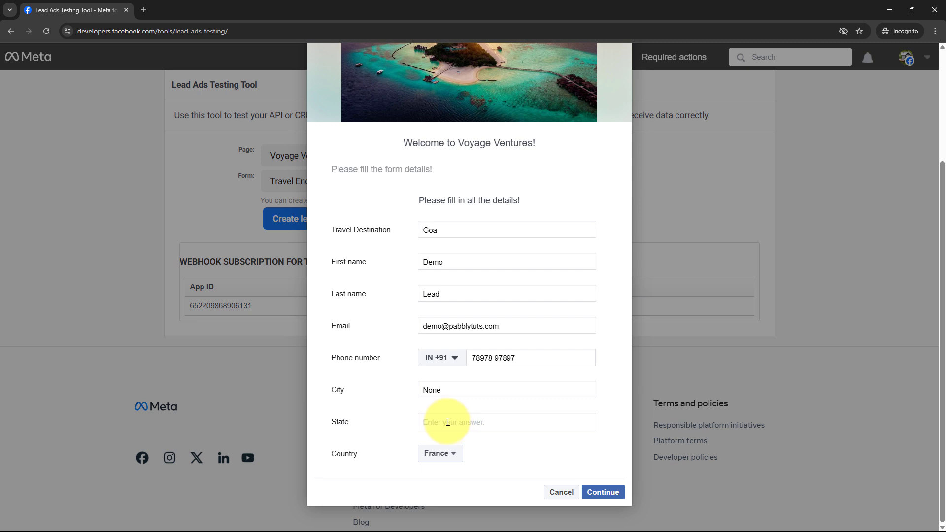
{"action": "type", "text": "Goa"}
Choose India as the country, submit the test lead and close the preview.
{"action": "left_click", "coordinate": [446, 456]}
{"action": "scroll", "coordinate": [452, 468], "scroll_direction": "down", "scroll_amount": 6}
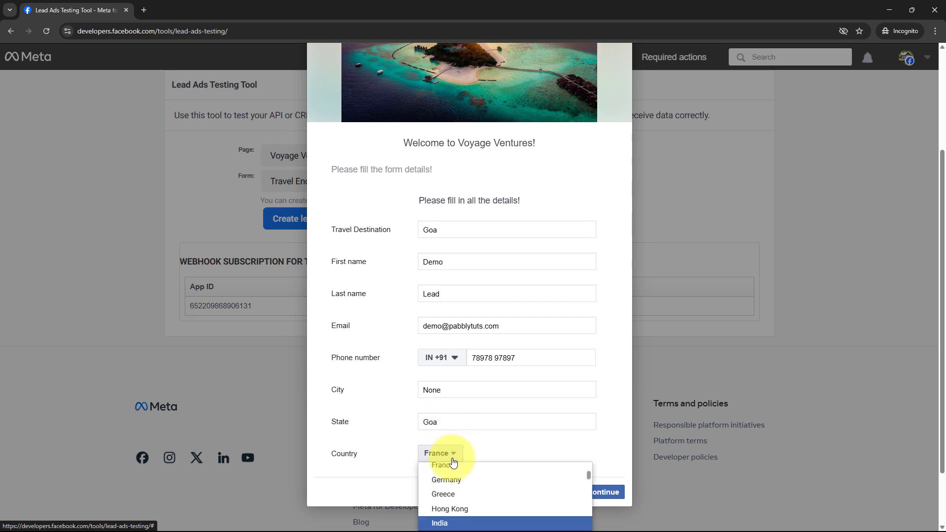
{"action": "scroll", "coordinate": [454, 509], "scroll_direction": "down", "scroll_amount": 10}
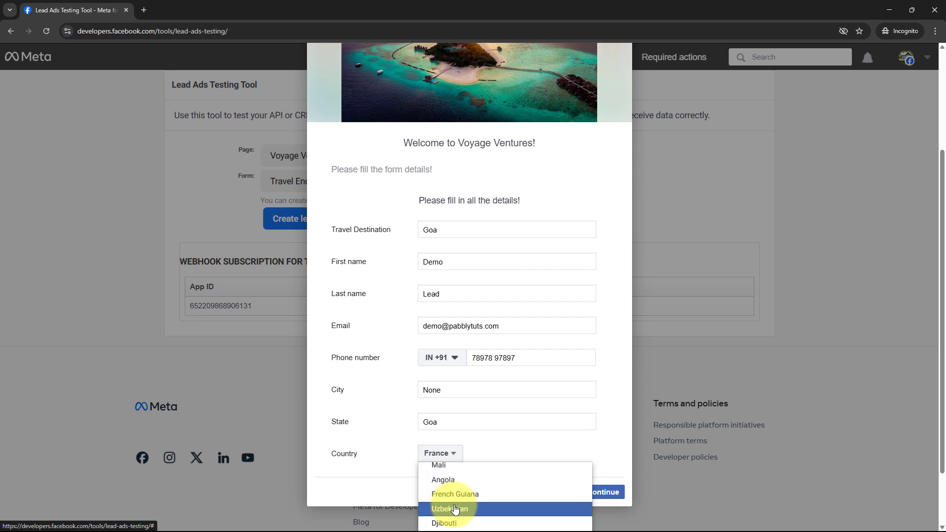
{"action": "scroll", "coordinate": [466, 510], "scroll_direction": "down", "scroll_amount": 2}
{"action": "left_click", "coordinate": [463, 507]}
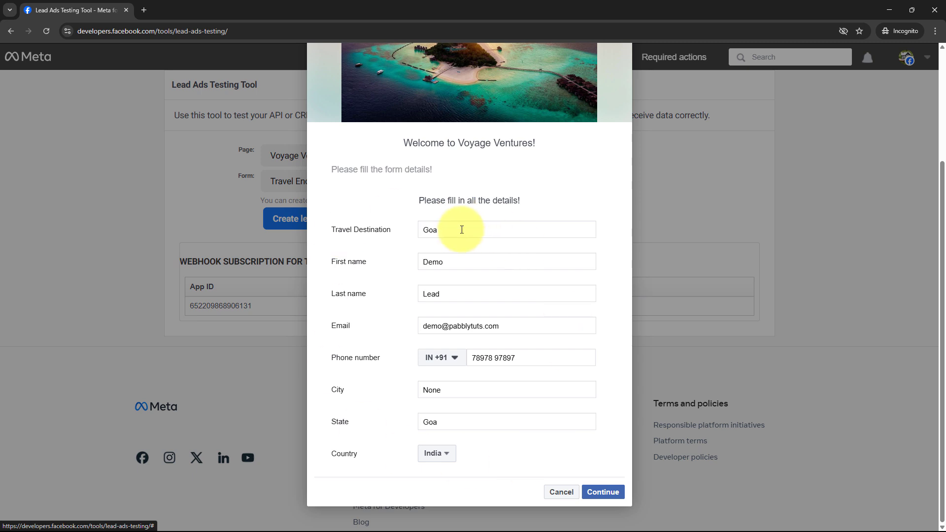
{"action": "left_click", "coordinate": [607, 491]}
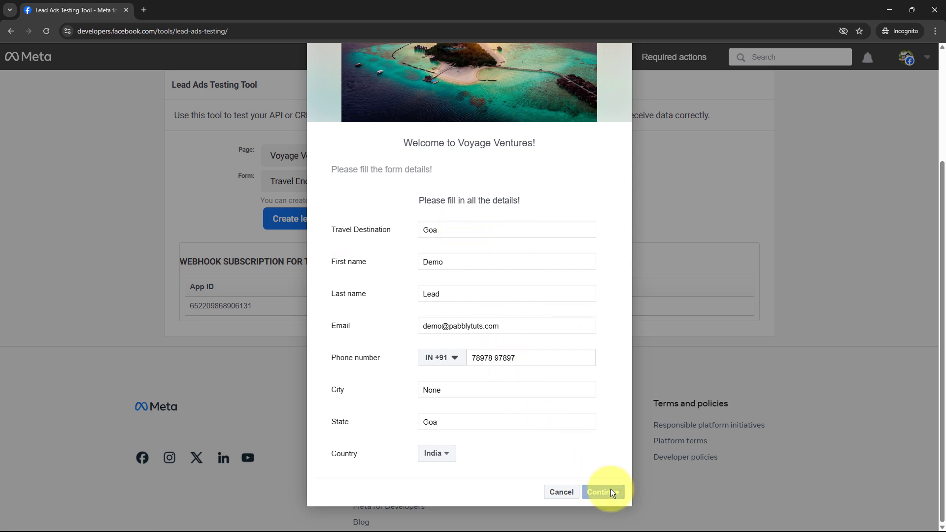
{"action": "left_click", "coordinate": [615, 367]}
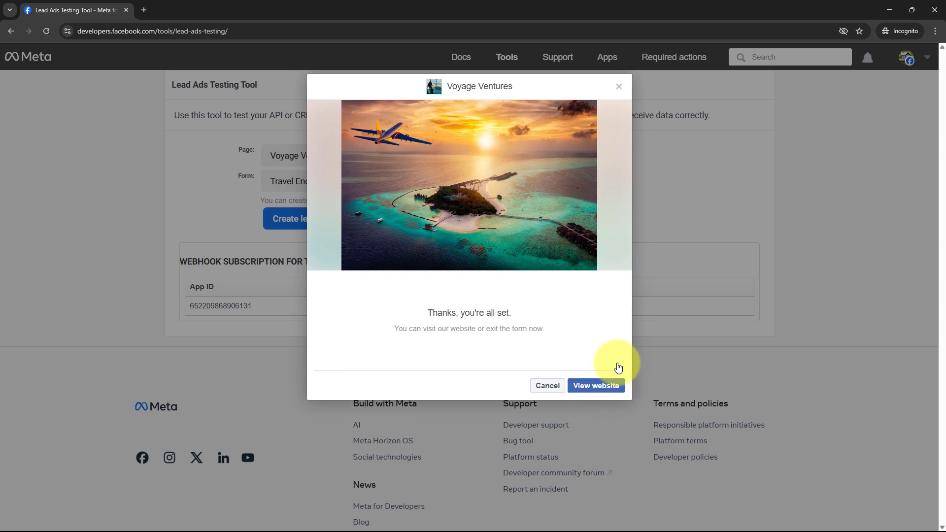
{"action": "left_click_drag", "start_coordinate": [424, 314], "coordinate": [571, 302]}
{"action": "left_click", "coordinate": [571, 302]}
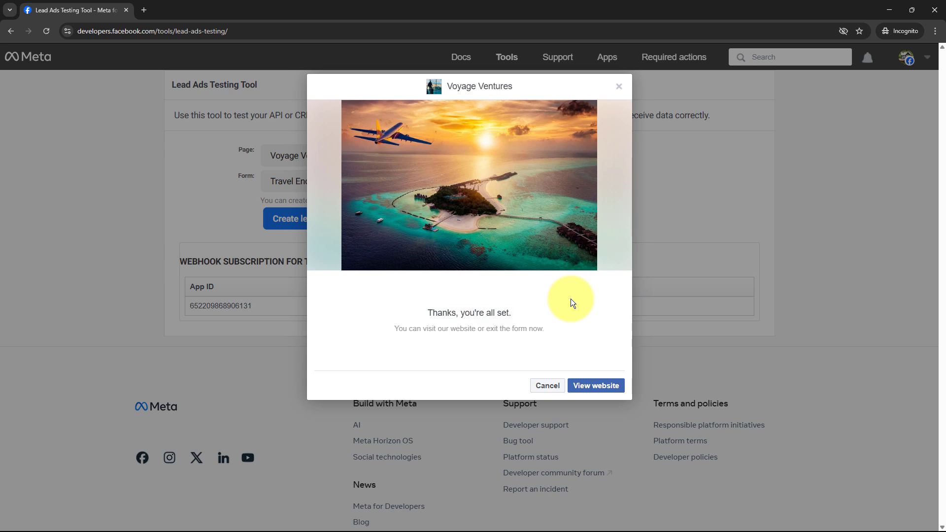
{"action": "left_click", "coordinate": [617, 88]}
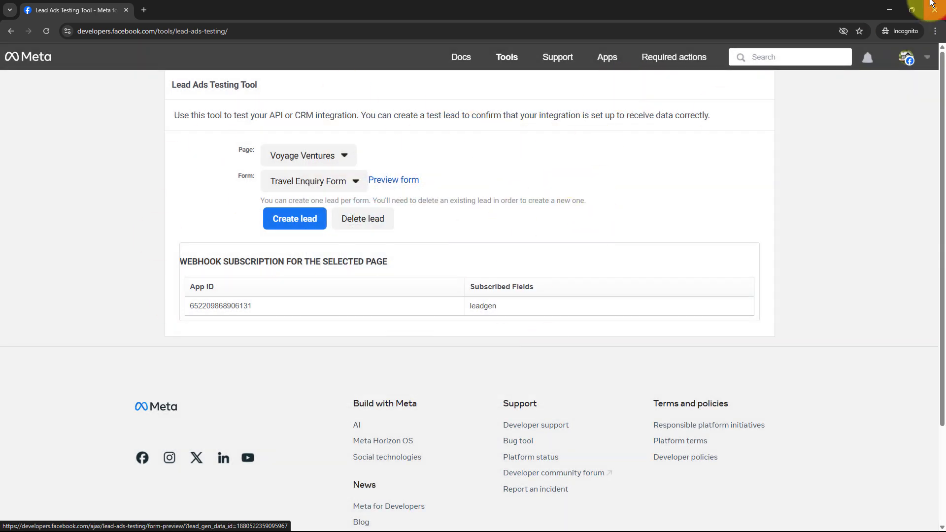
In the spreadsheet, check row 2's destination Goa, first name Demo, last name Lead and email.
{"action": "left_click", "coordinate": [889, 8]}
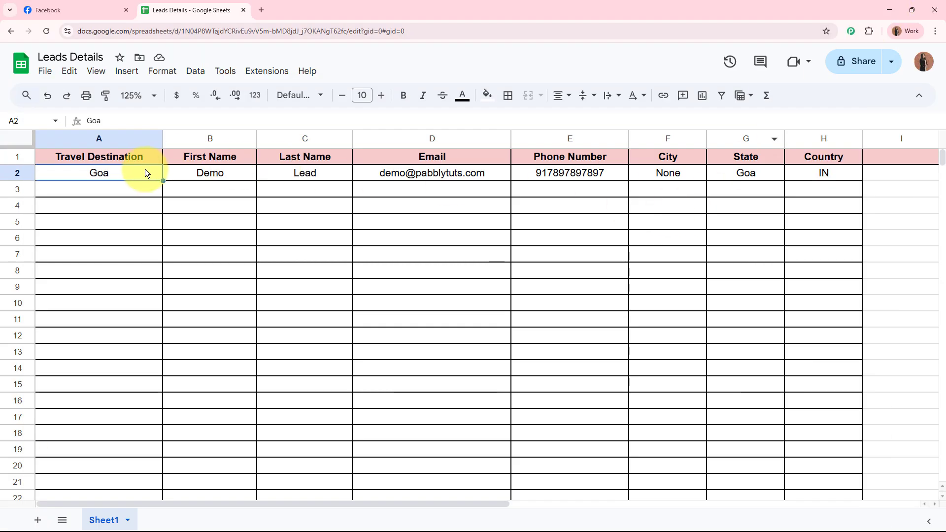
{"action": "left_click_drag", "start_coordinate": [148, 173], "coordinate": [824, 172]}
{"action": "left_click", "coordinate": [633, 319]}
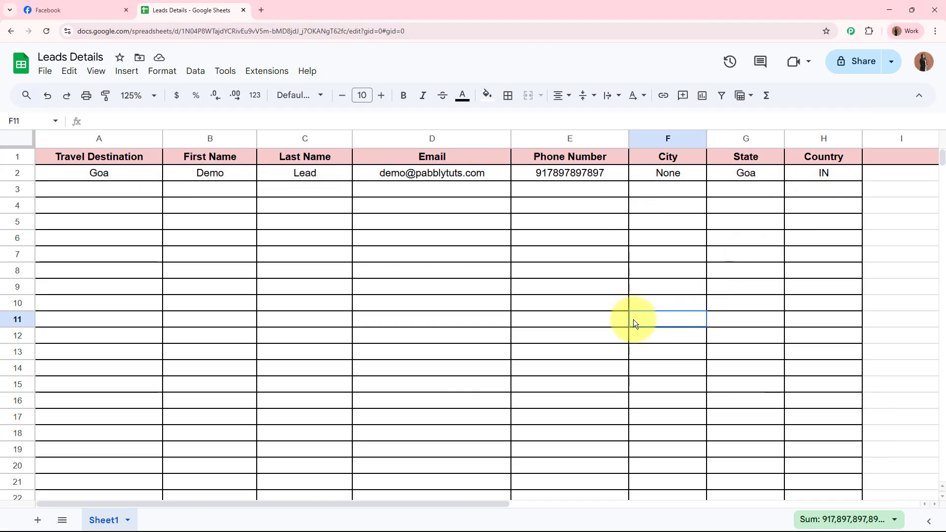
{"action": "left_click", "coordinate": [116, 176]}
{"action": "left_click", "coordinate": [239, 172]}
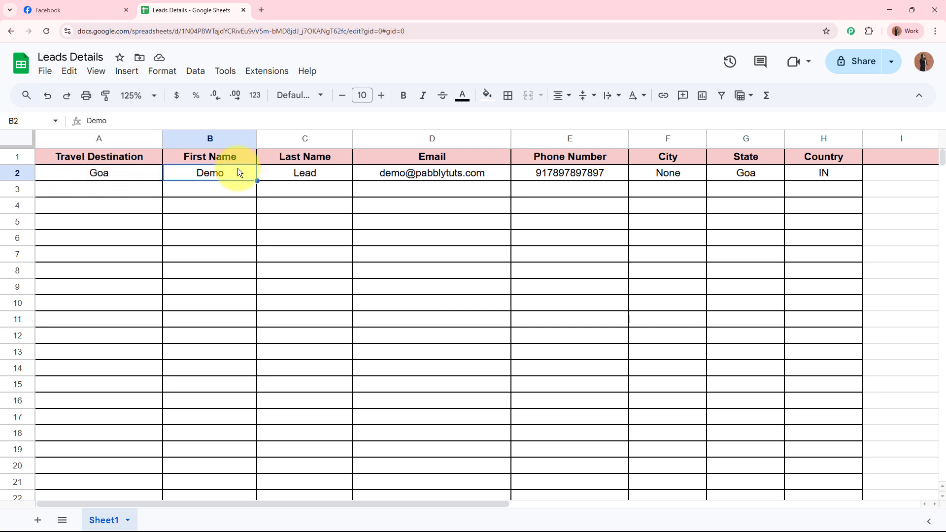
{"action": "left_click", "coordinate": [317, 173]}
{"action": "left_click", "coordinate": [436, 168]}
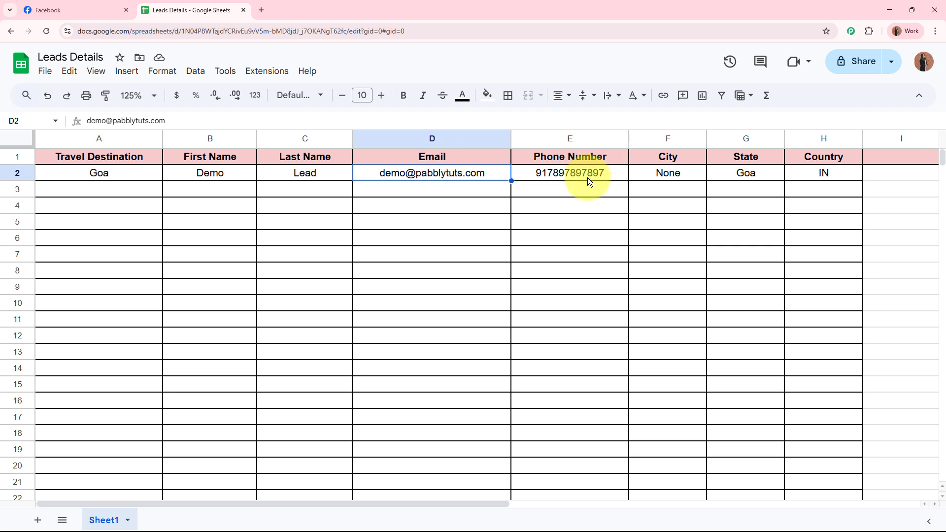
Check the phone, City None, State Goa and Country IN, then select A2:H2.
{"action": "left_click", "coordinate": [615, 172]}
{"action": "left_click", "coordinate": [669, 173]}
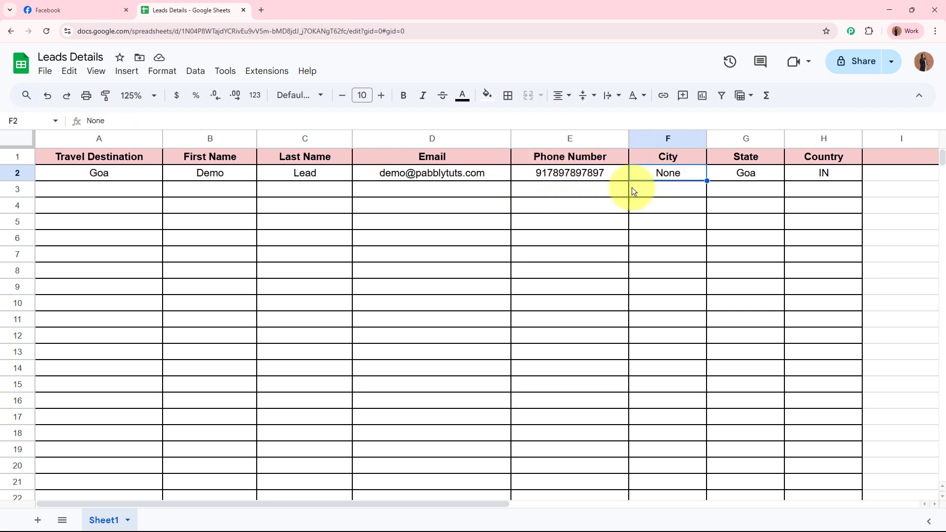
{"action": "left_click", "coordinate": [751, 173]}
{"action": "left_click", "coordinate": [817, 174]}
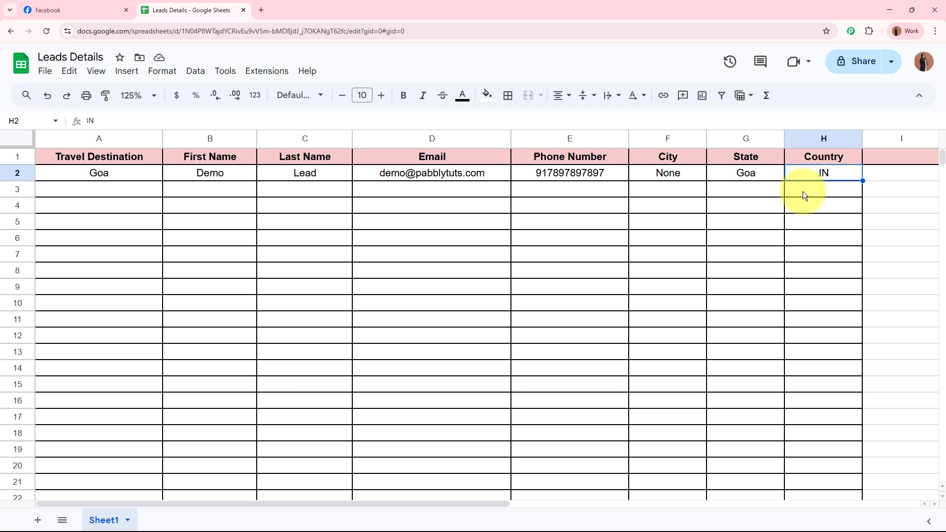
{"action": "left_click_drag", "start_coordinate": [109, 173], "coordinate": [806, 185]}
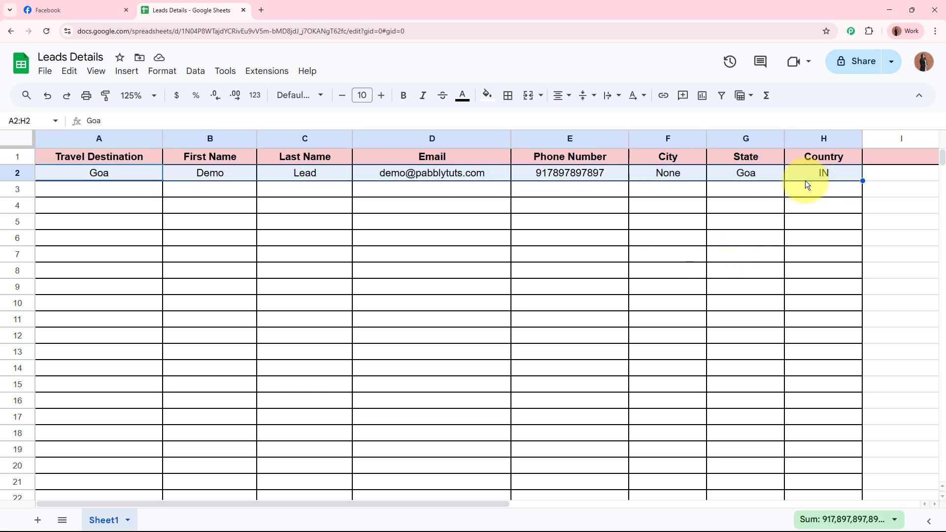
{"action": "left_click", "coordinate": [655, 294]}
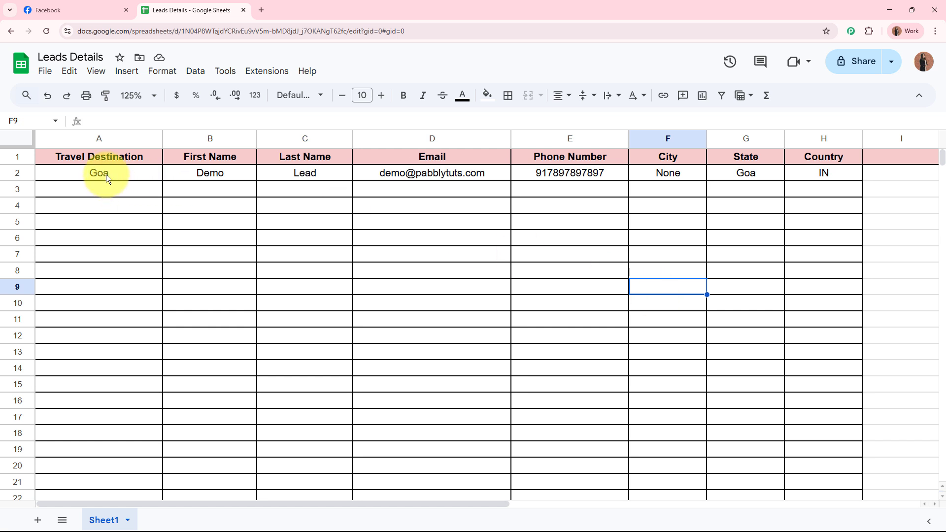
{"action": "left_click_drag", "start_coordinate": [106, 172], "coordinate": [800, 173]}
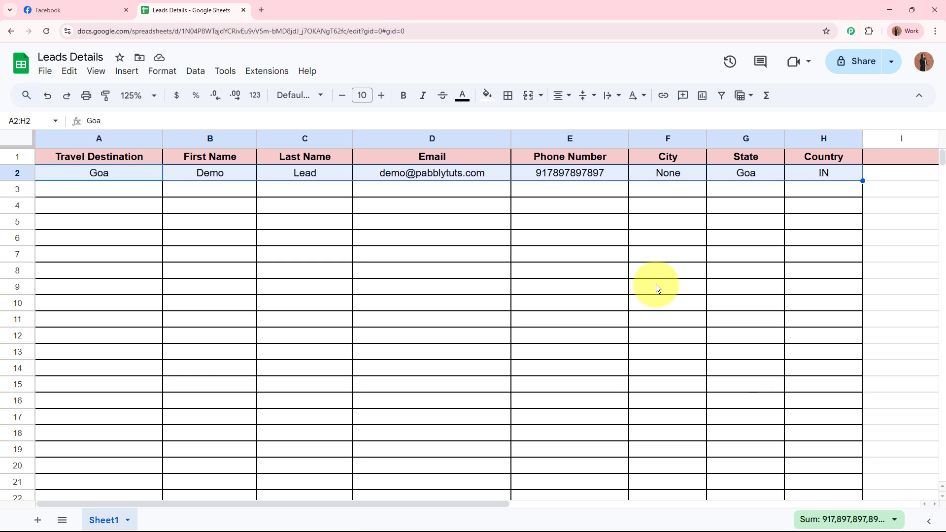
{"action": "left_click", "coordinate": [260, 10]}
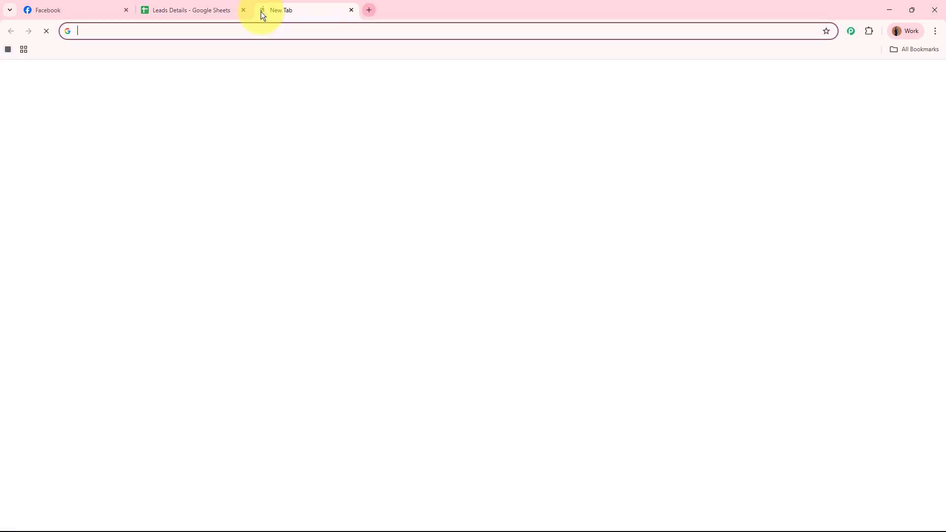
{"action": "type", "text": "www.pabbly"}
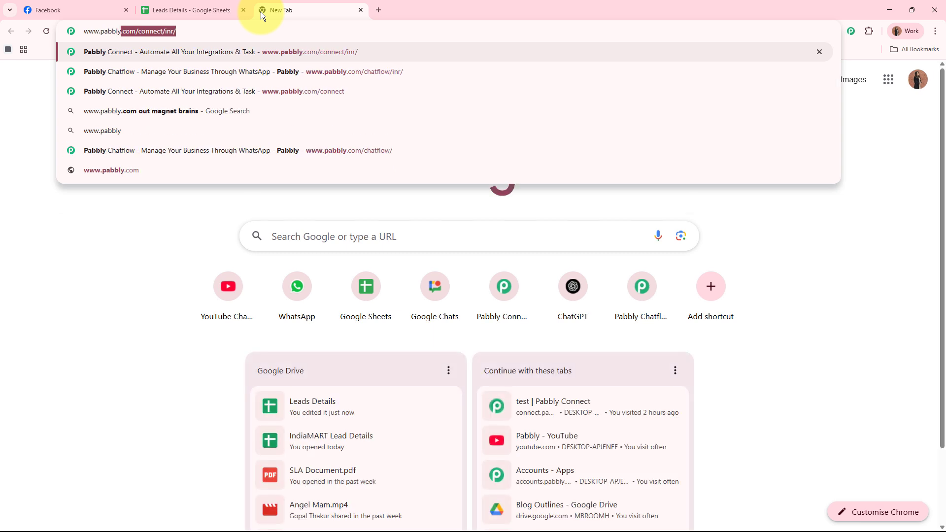
{"action": "type", "text": ".com/connect"}
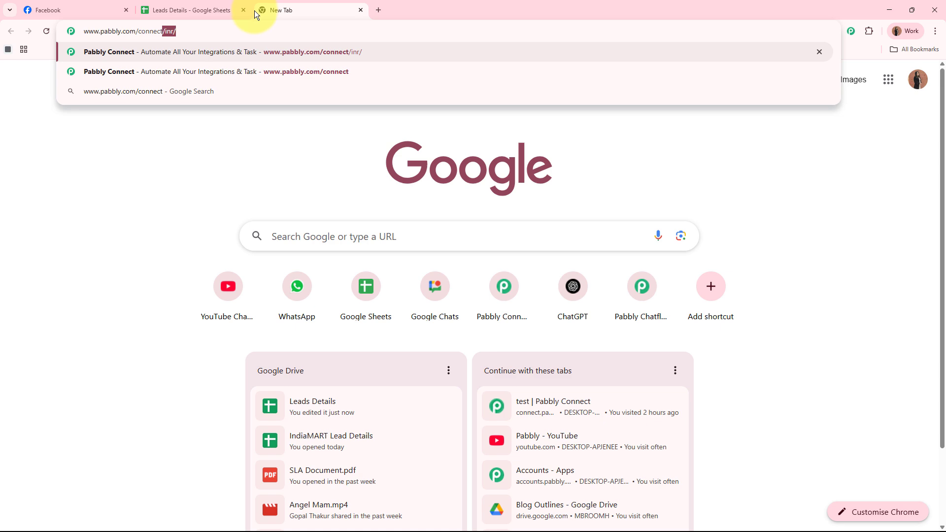
{"action": "key", "text": "Return"}
{"action": "left_click_drag", "start_coordinate": [256, 10], "coordinate": [41, 4]}
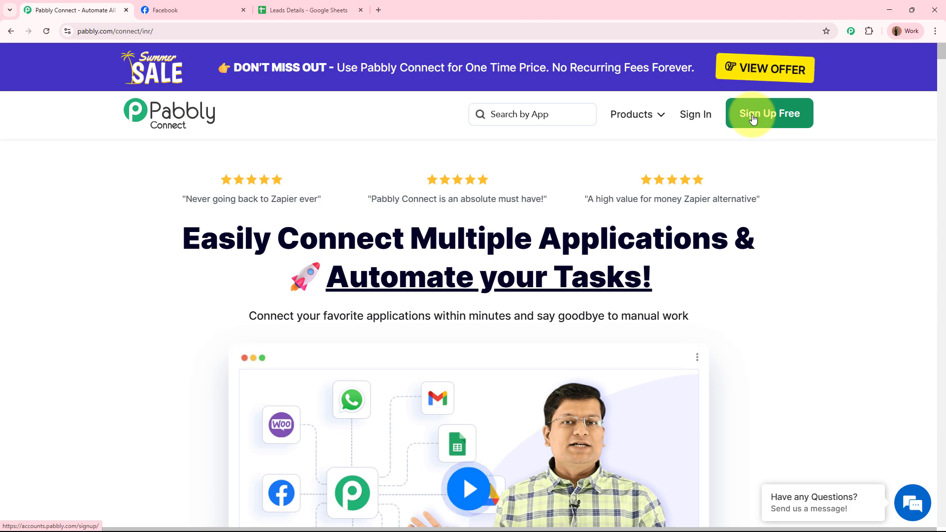
Sign in, launch Pabbly Connect and start a new workflow, selecting its default name.
{"action": "left_click", "coordinate": [707, 116]}
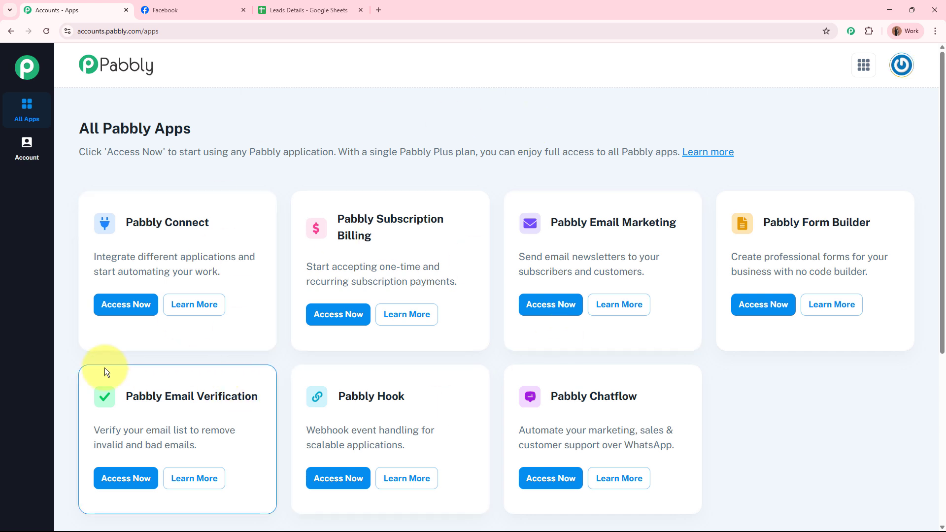
{"action": "left_click_drag", "start_coordinate": [123, 222], "coordinate": [237, 223]}
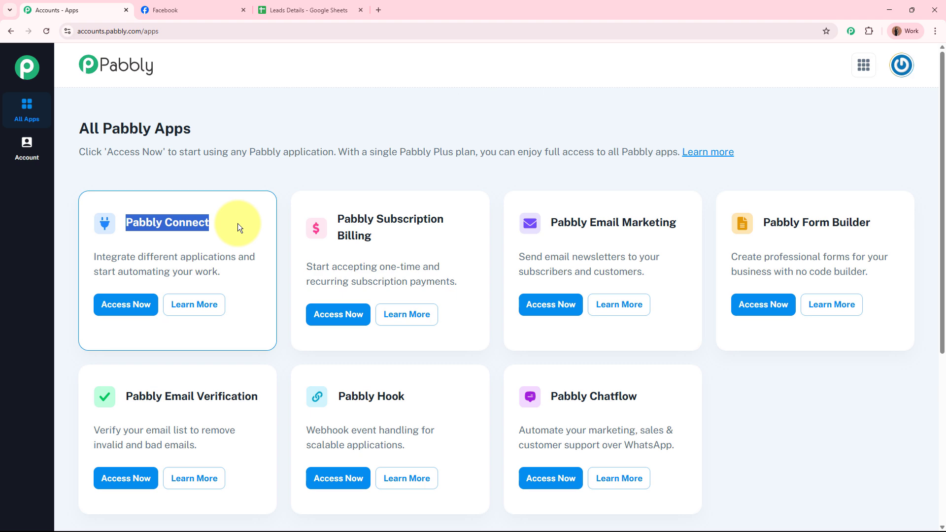
{"action": "left_click", "coordinate": [120, 302]}
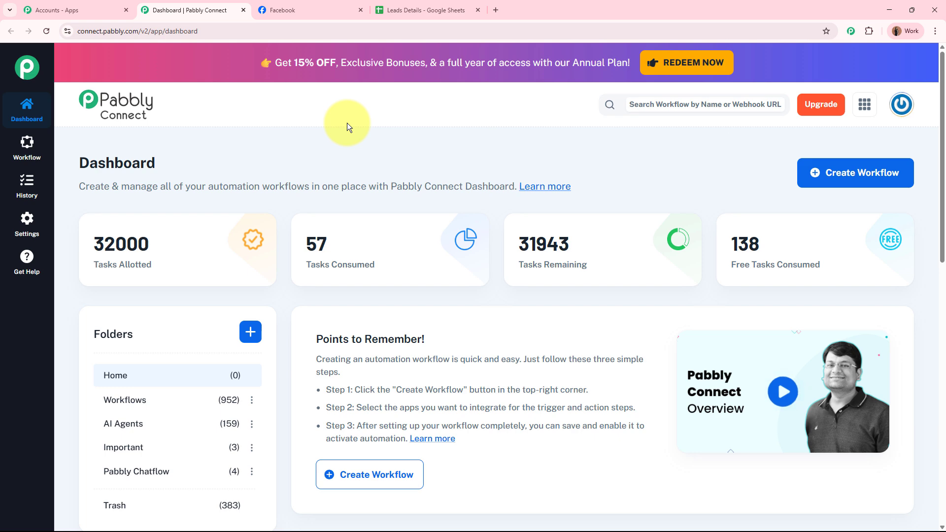
{"action": "left_click", "coordinate": [876, 169]}
{"action": "left_click_drag", "start_coordinate": [434, 256], "coordinate": [228, 265]}
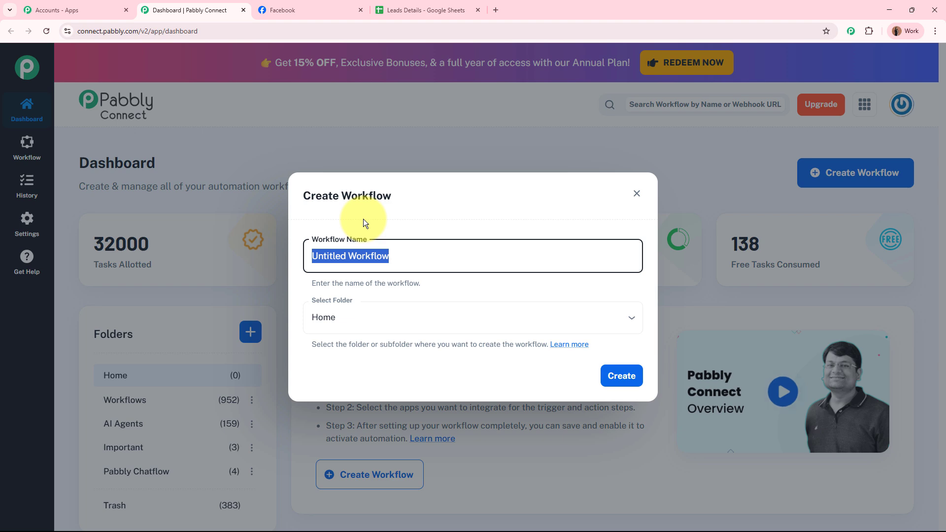
Name the workflow 'Add Facebook Lead Ads Leads to Google Sheets for Travel Agency'.
{"action": "type", "text": "Add Facebook Lead Ads Leads to Google Sheets for Travel Agency"}
{"action": "left_click_drag", "start_coordinate": [316, 256], "coordinate": [540, 252]}
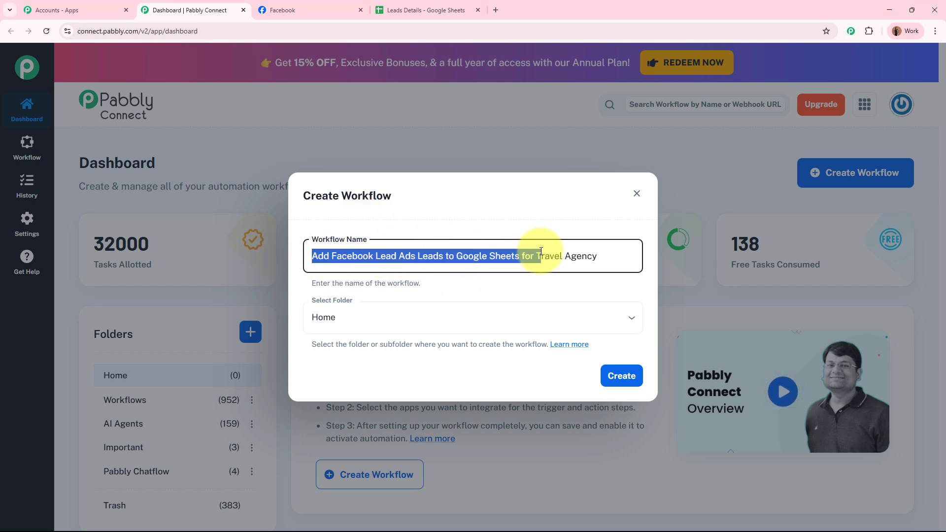
{"action": "left_click", "coordinate": [524, 293]}
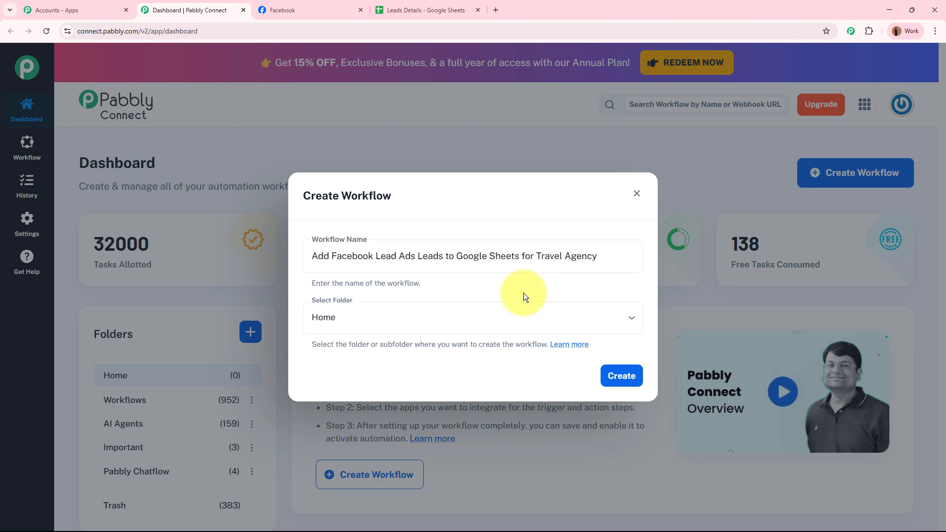
Put the workflow in the Workflows folder, create it and open its editor.
{"action": "left_click", "coordinate": [331, 318]}
{"action": "left_click", "coordinate": [103, 377]}
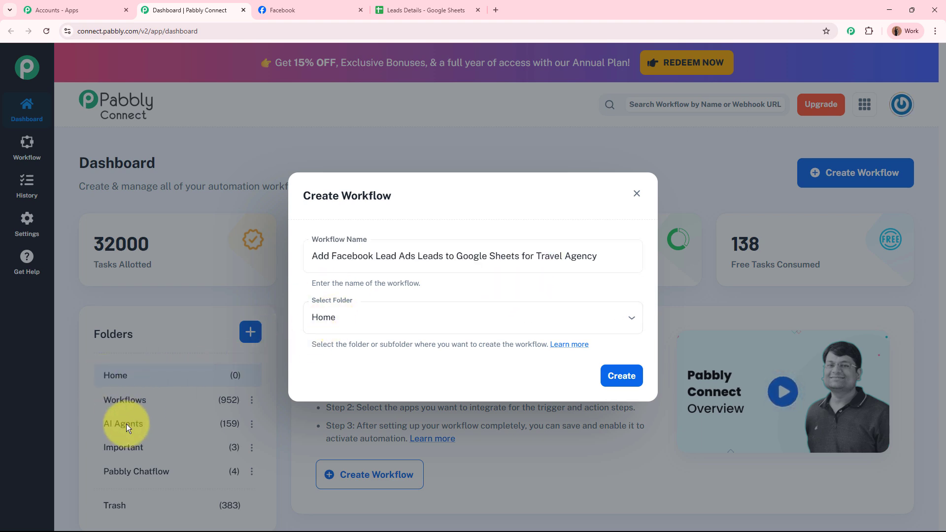
{"action": "left_click", "coordinate": [392, 315]}
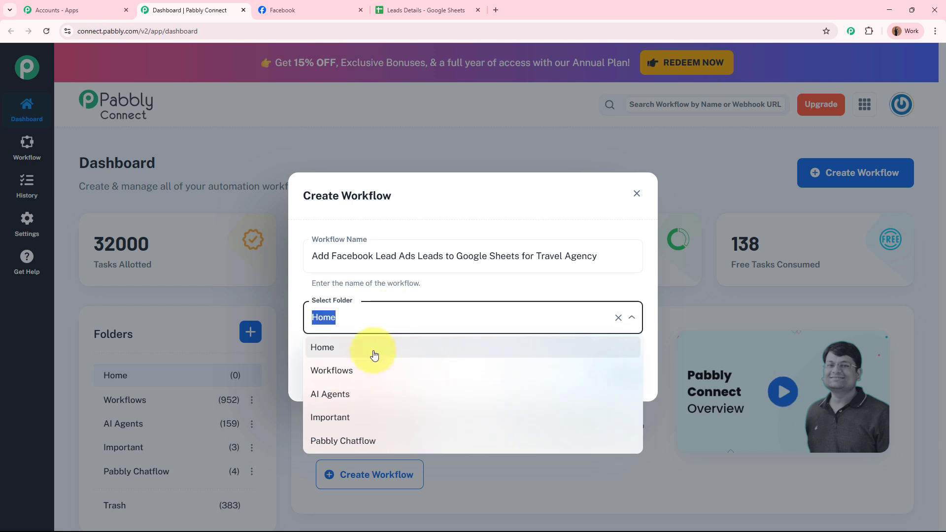
{"action": "left_click", "coordinate": [364, 369]}
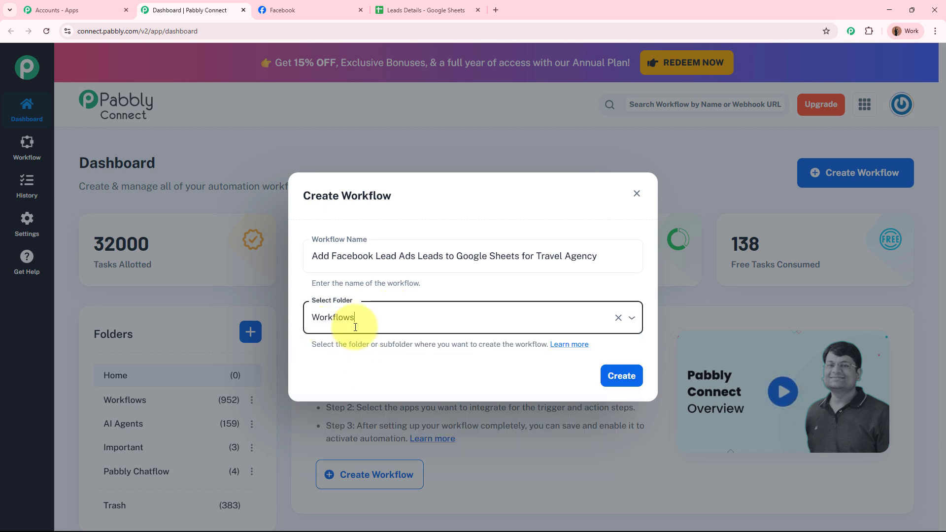
{"action": "left_click", "coordinate": [620, 375]}
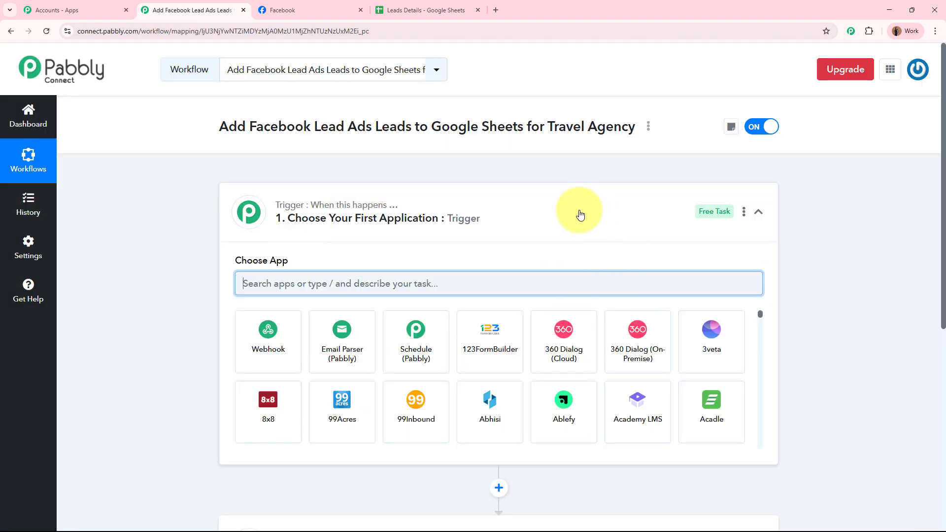
{"action": "left_click", "coordinate": [566, 211]}
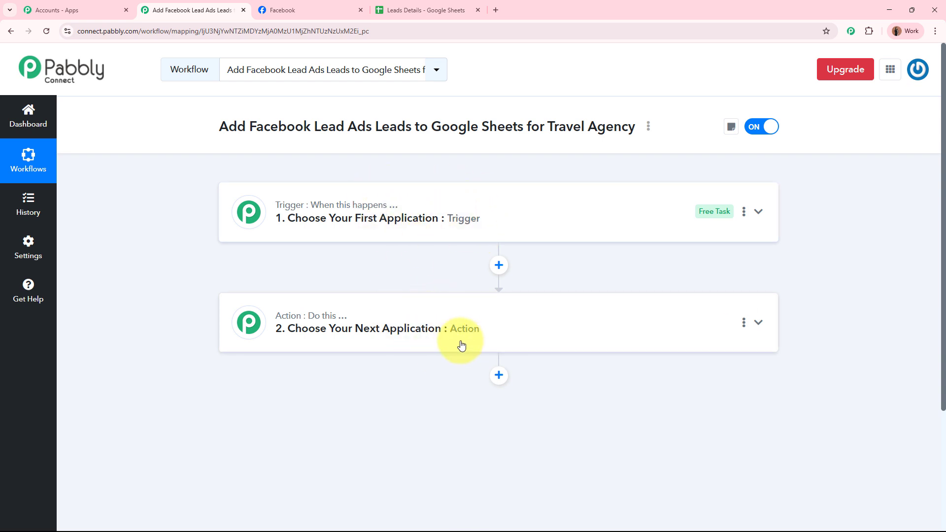
Set the trigger app to Facebook Lead Ads with the New Lead Instant event.
{"action": "left_click", "coordinate": [528, 220]}
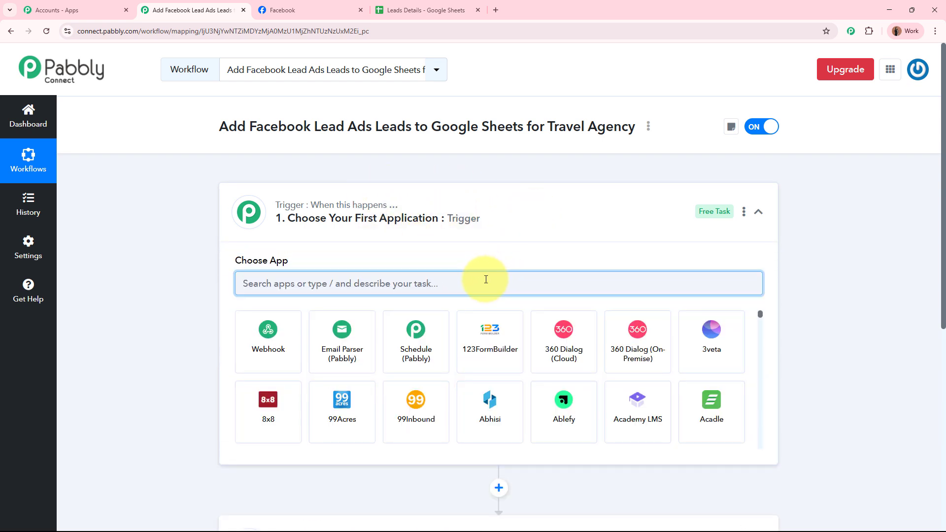
{"action": "type", "text": "Facebook"}
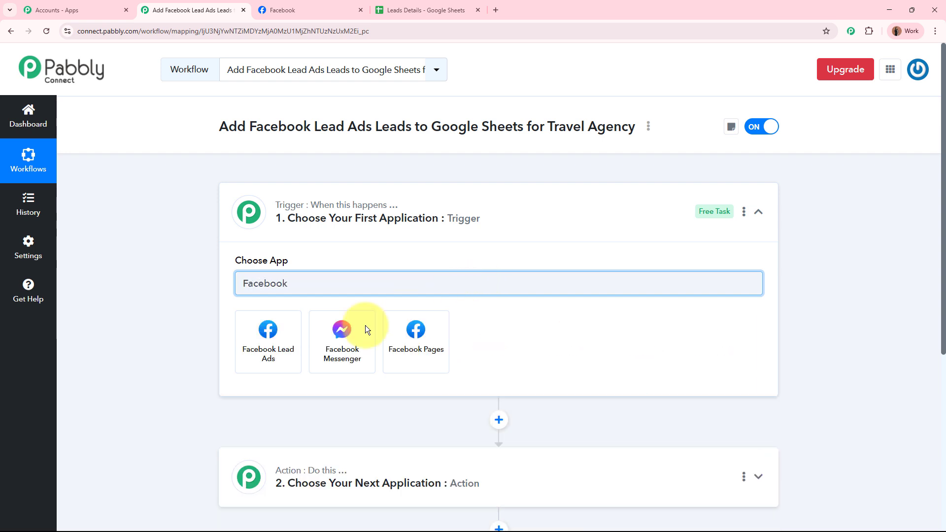
{"action": "left_click", "coordinate": [270, 340]}
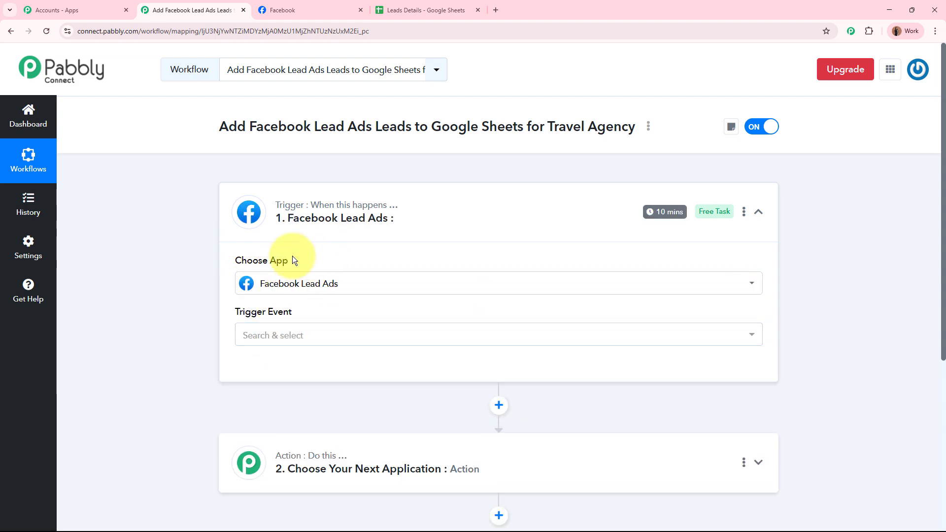
{"action": "left_click", "coordinate": [315, 10]}
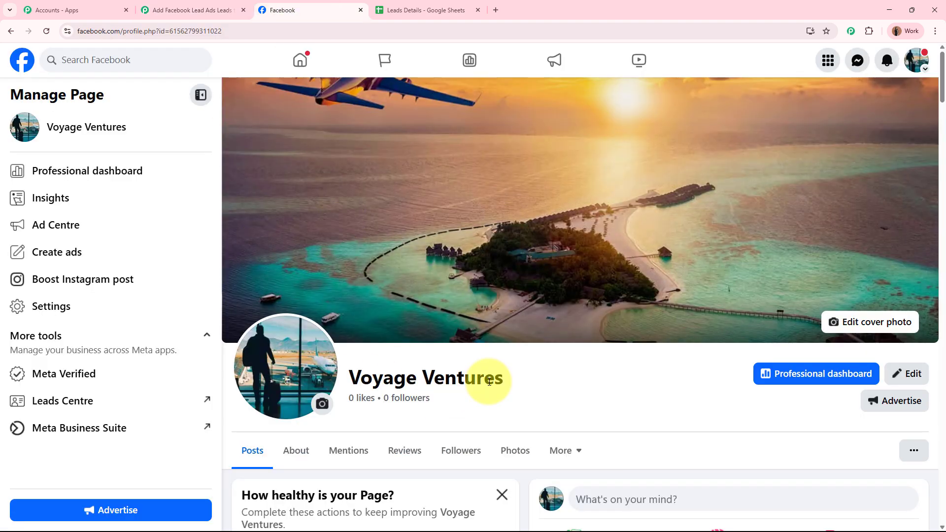
{"action": "left_click", "coordinate": [219, 10]}
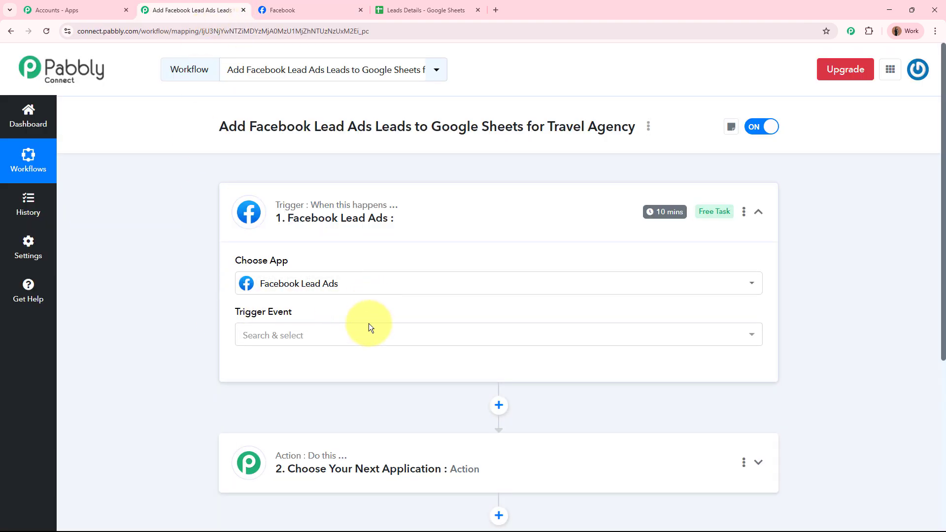
{"action": "left_click", "coordinate": [298, 336]}
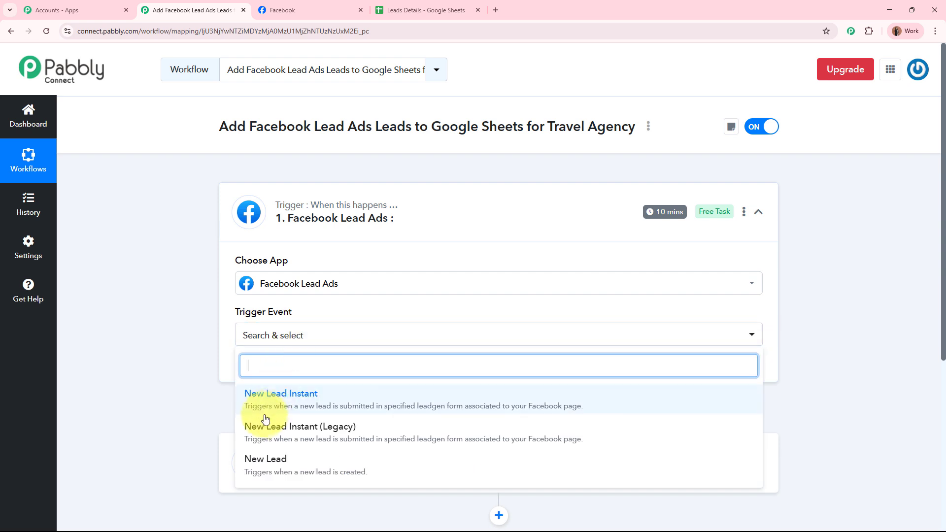
{"action": "left_click", "coordinate": [253, 401]}
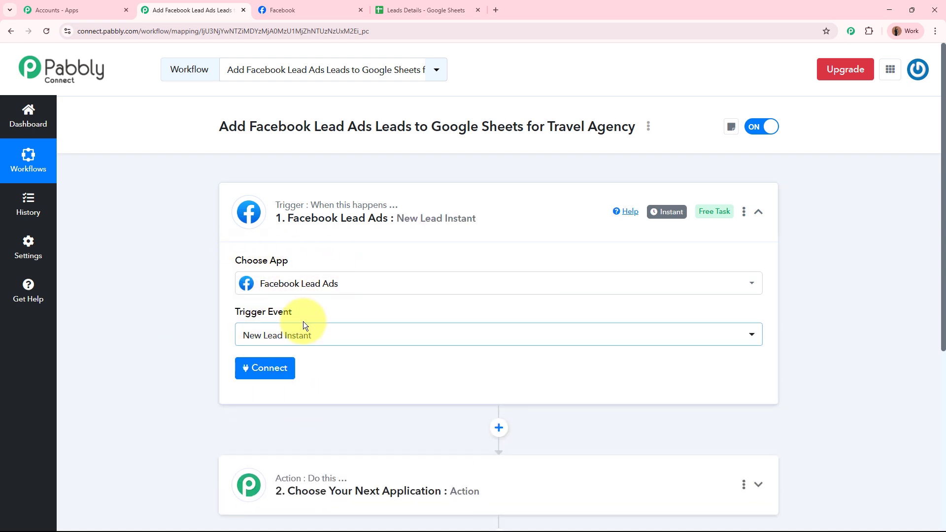
{"action": "scroll", "coordinate": [303, 320], "scroll_direction": "down", "scroll_amount": 3}
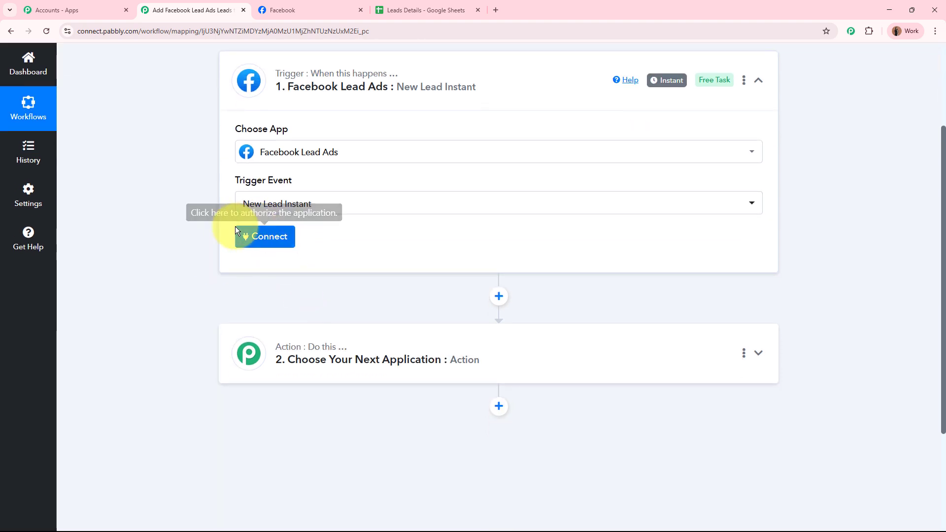
Add a new Facebook Lead Ads connection and authorise Pabbly Connect with the Facebook account.
{"action": "left_click", "coordinate": [268, 237]}
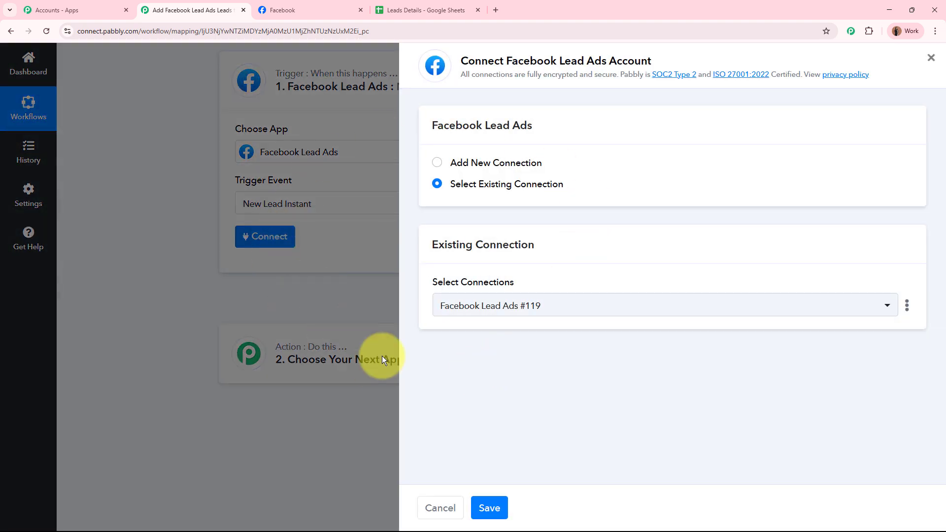
{"action": "left_click", "coordinate": [436, 163]}
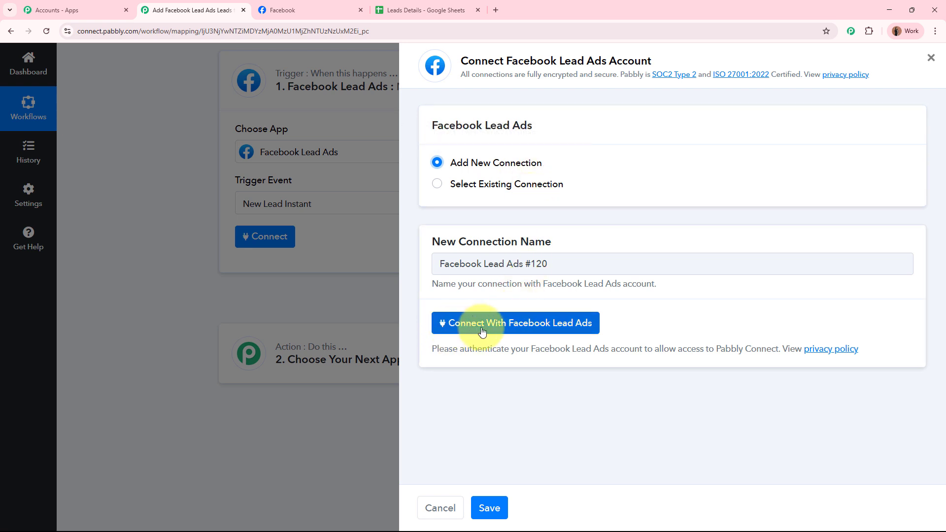
{"action": "left_click", "coordinate": [586, 326]}
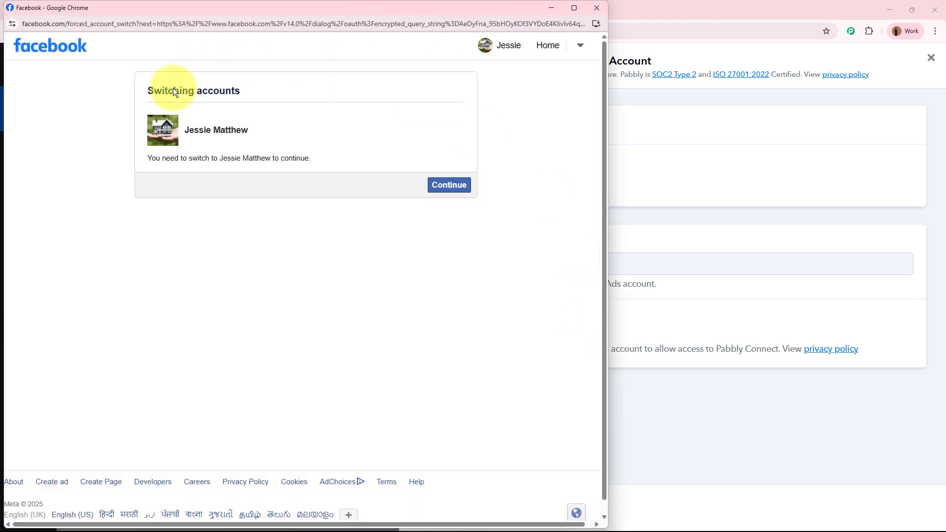
{"action": "left_click_drag", "start_coordinate": [186, 125], "coordinate": [284, 127]}
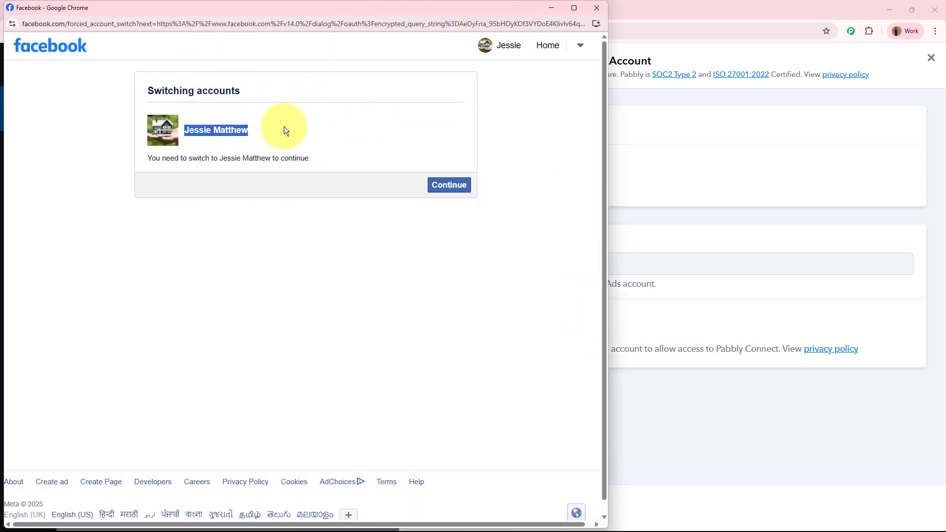
{"action": "left_click", "coordinate": [448, 186]}
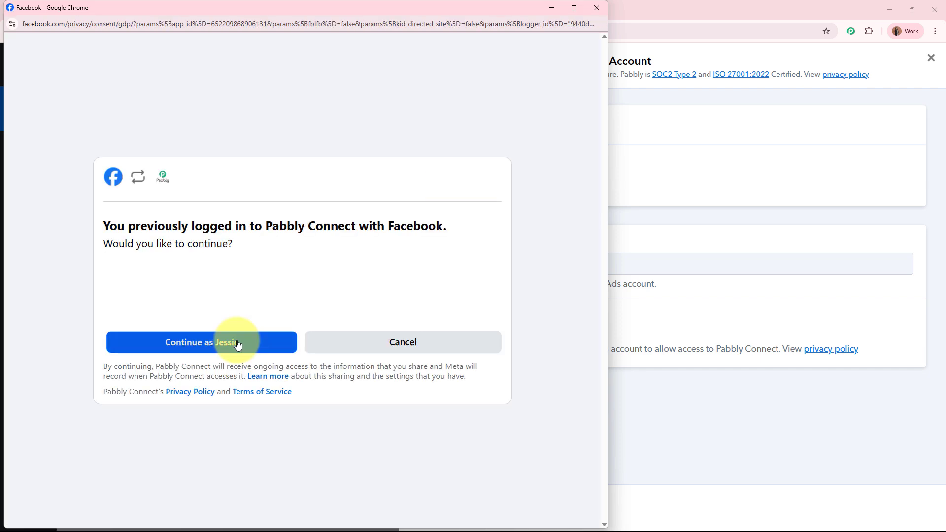
{"action": "left_click", "coordinate": [237, 342]}
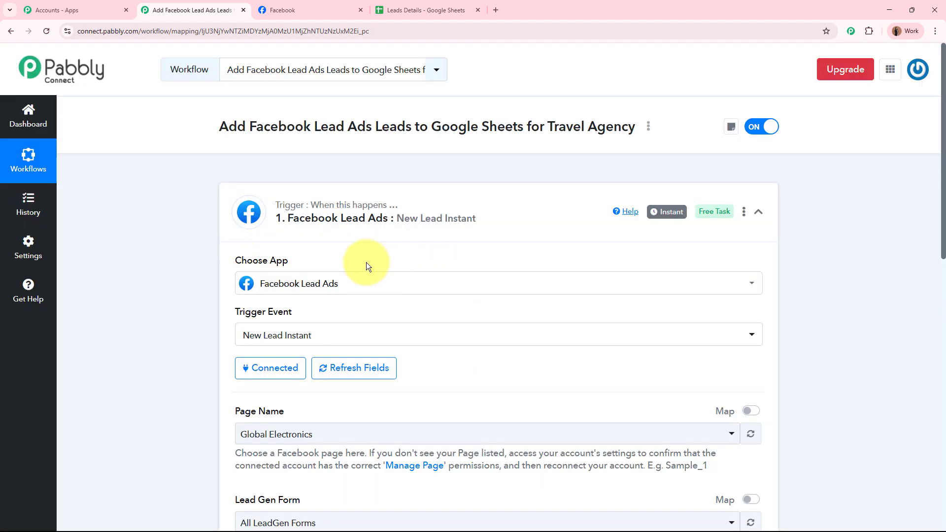
Check the page name in Facebook, then pick Voyage Ventures as the trigger's page.
{"action": "left_click", "coordinate": [286, 10]}
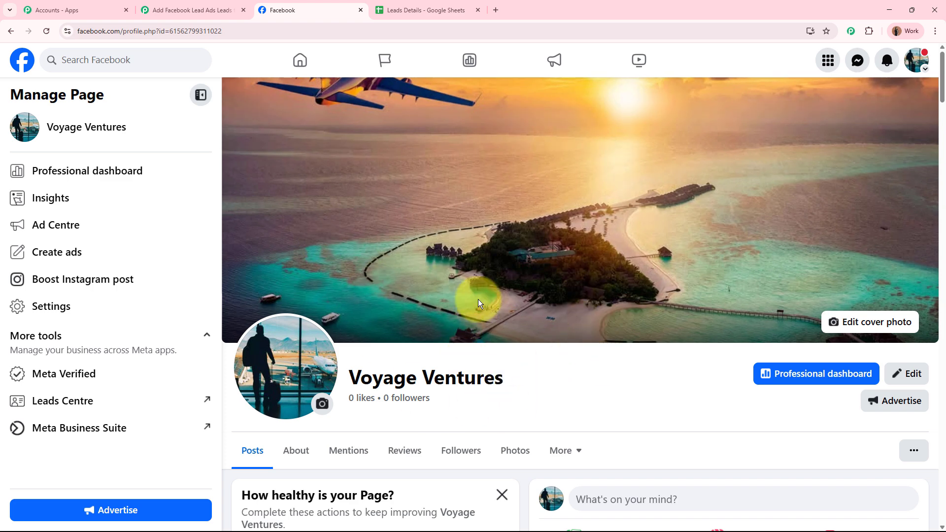
{"action": "left_click", "coordinate": [241, 2]}
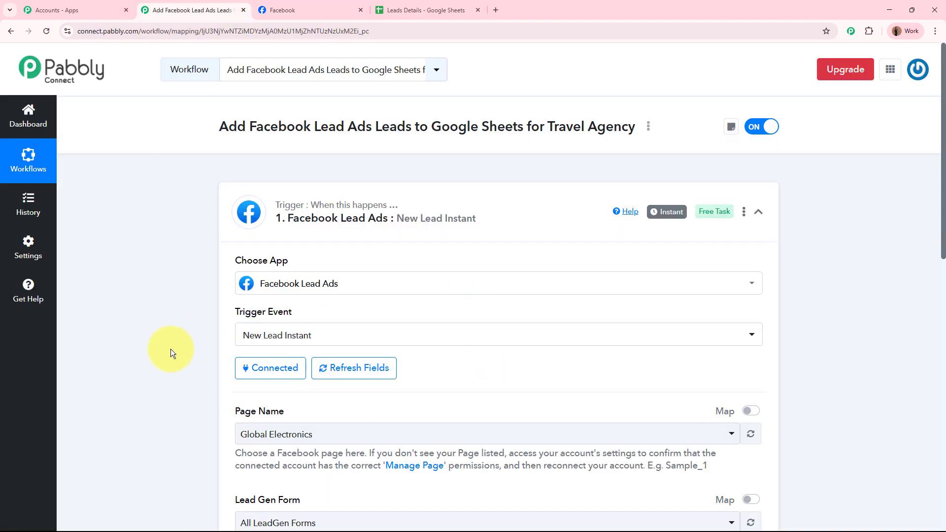
{"action": "scroll", "coordinate": [170, 349], "scroll_direction": "down", "scroll_amount": 4}
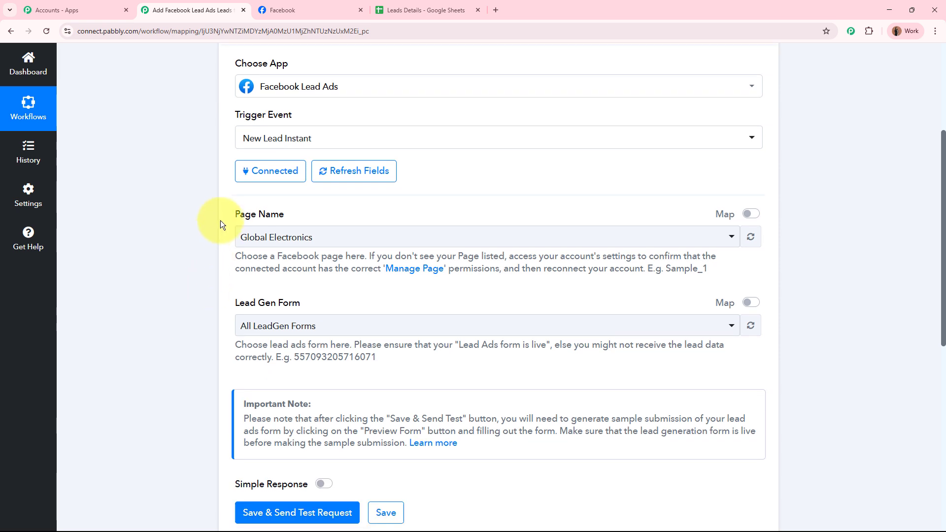
{"action": "left_click_drag", "start_coordinate": [230, 214], "coordinate": [292, 215]}
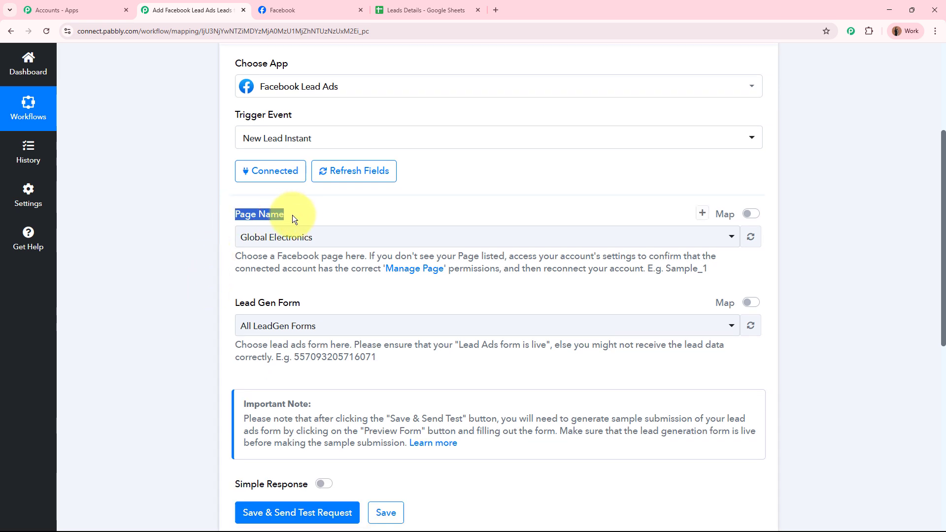
{"action": "left_click", "coordinate": [326, 238]}
{"action": "type", "text": "vo"}
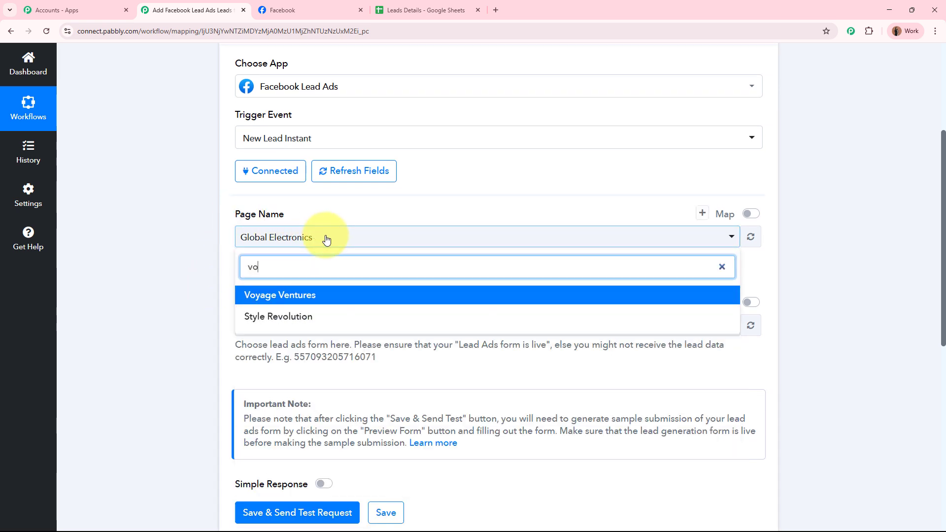
{"action": "left_click", "coordinate": [309, 296]}
Reconfirm the Voyage Ventures page name and select Travel Enquiry Form as the lead gen form.
{"action": "left_click", "coordinate": [291, 10]}
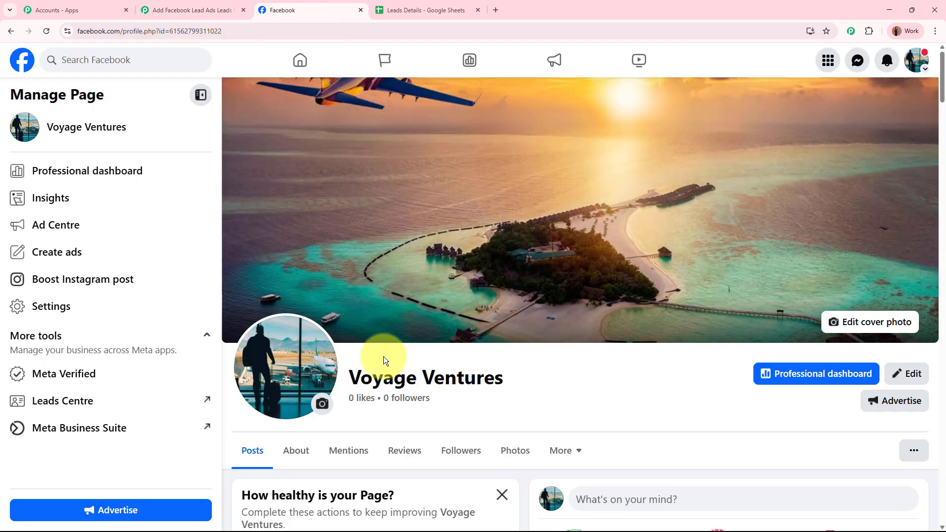
{"action": "left_click_drag", "start_coordinate": [346, 377], "coordinate": [556, 376]}
{"action": "left_click", "coordinate": [557, 373]}
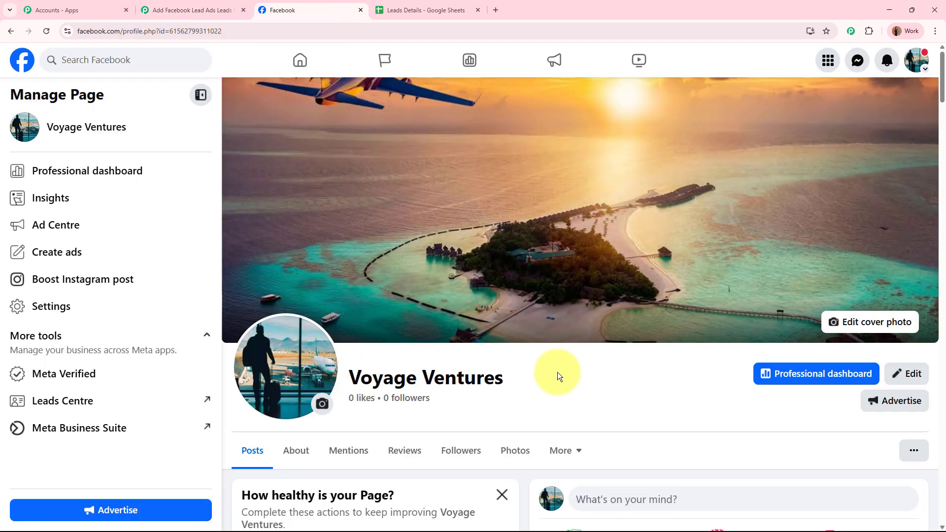
{"action": "left_click", "coordinate": [195, 10]}
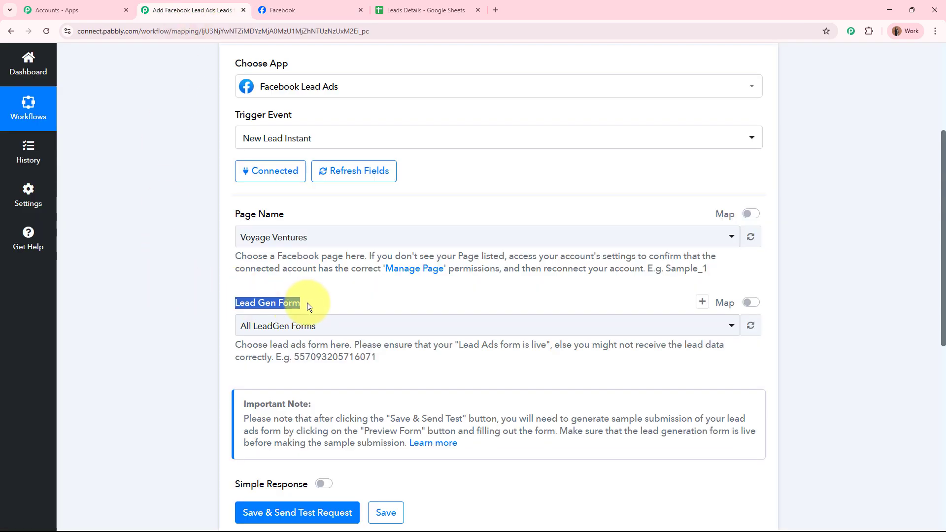
{"action": "left_click", "coordinate": [173, 309]}
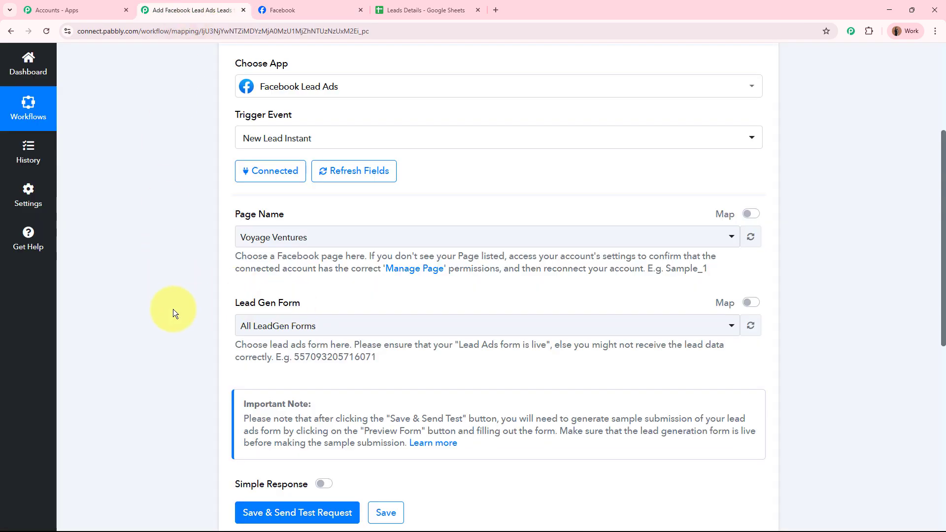
{"action": "left_click", "coordinate": [312, 326]}
{"action": "left_click", "coordinate": [323, 406]}
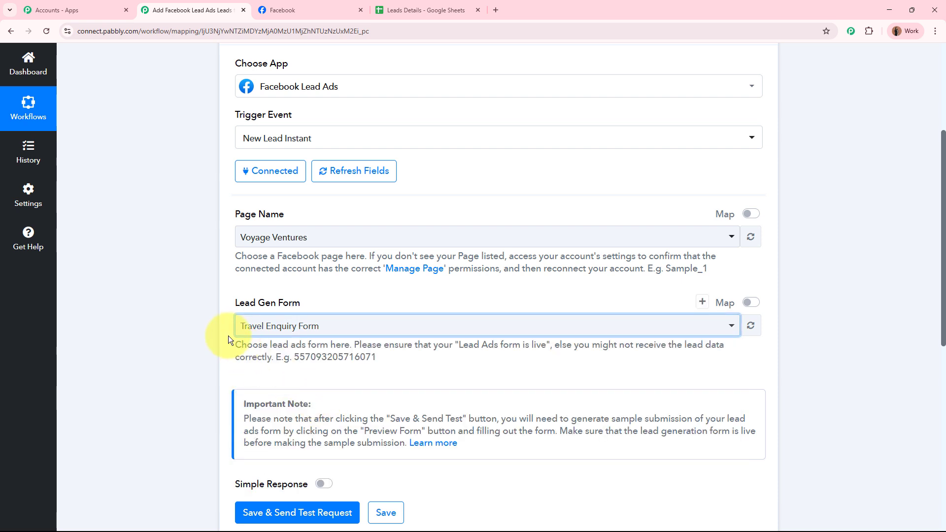
{"action": "left_click", "coordinate": [131, 352]}
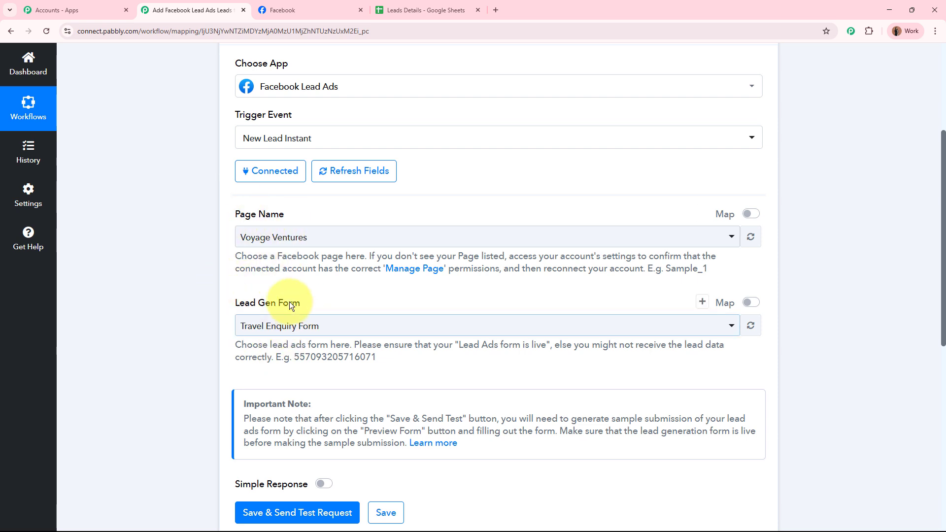
Turn Simple Response on and save the trigger with Save & Send Test Request.
{"action": "scroll", "coordinate": [272, 306], "scroll_direction": "down", "scroll_amount": 2}
{"action": "scroll", "coordinate": [271, 309], "scroll_direction": "down", "scroll_amount": 2}
{"action": "left_click_drag", "start_coordinate": [246, 288], "coordinate": [303, 283]}
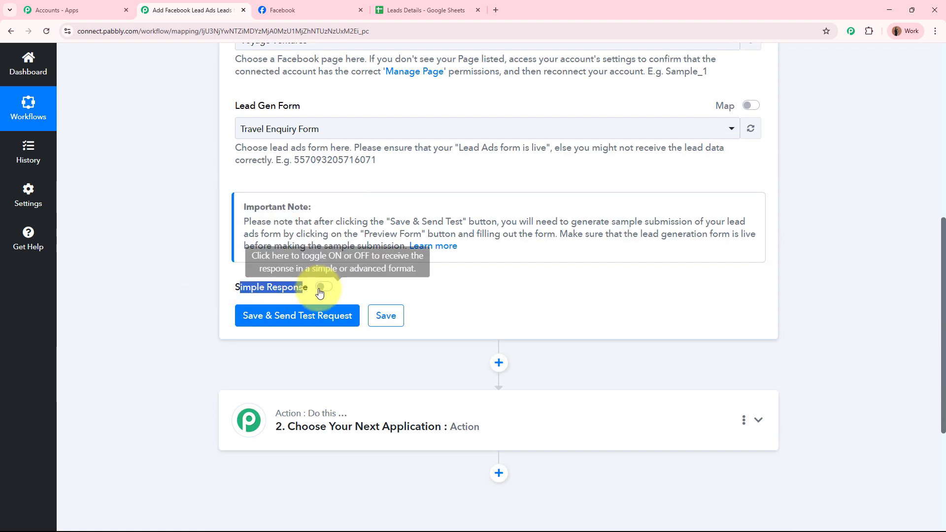
{"action": "left_click", "coordinate": [321, 288]}
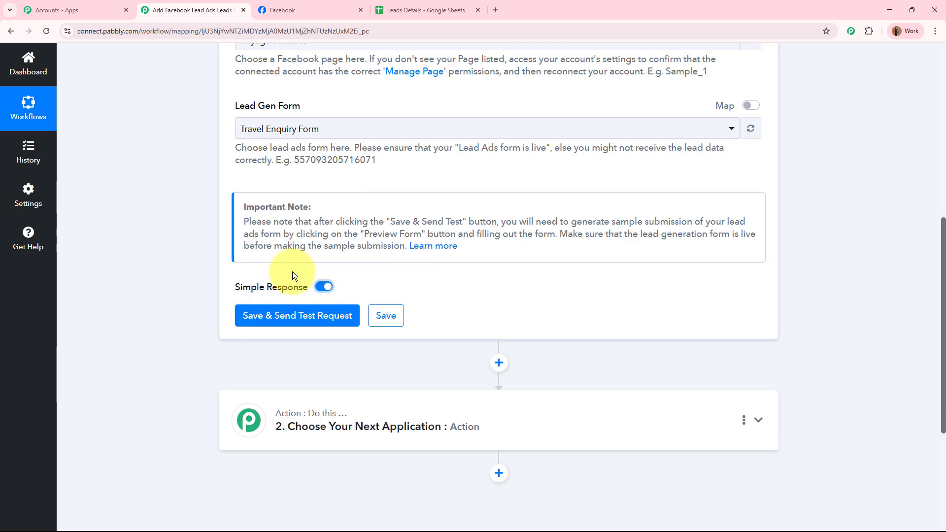
{"action": "left_click", "coordinate": [286, 316]}
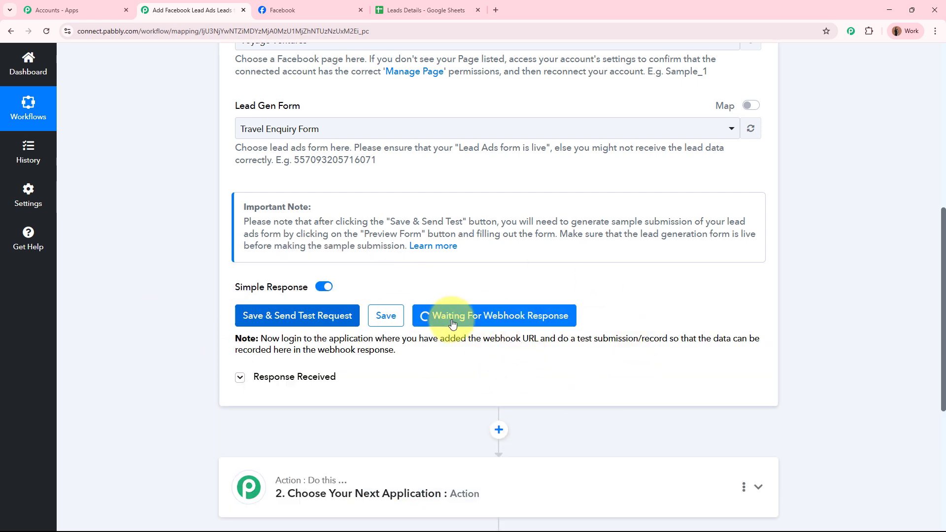
{"action": "scroll", "coordinate": [559, 314], "scroll_direction": "up", "scroll_amount": 1}
{"action": "scroll", "coordinate": [559, 314], "scroll_direction": "up", "scroll_amount": 7}
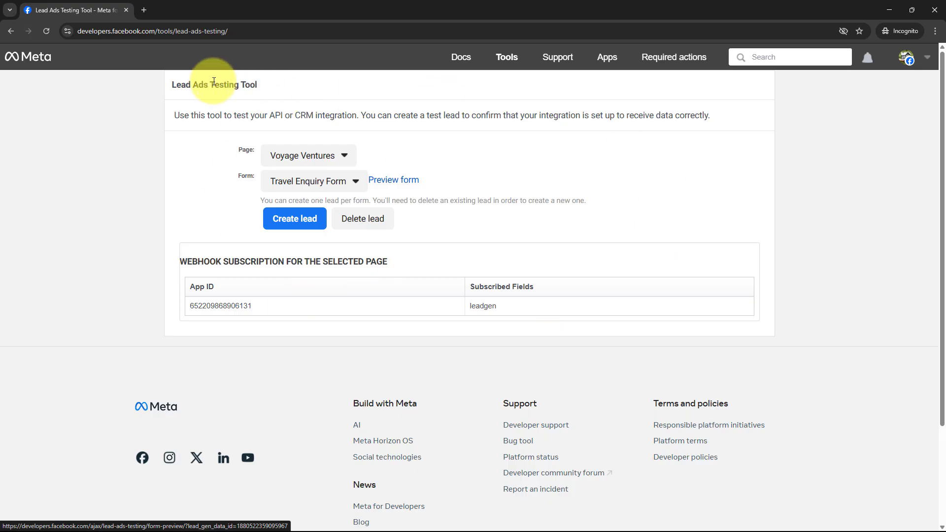
Select Voyage Ventures and Travel Enquiry Form, then delete the existing test lead.
{"action": "left_click_drag", "start_coordinate": [166, 80], "coordinate": [399, 88]}
{"action": "left_click", "coordinate": [104, 243]}
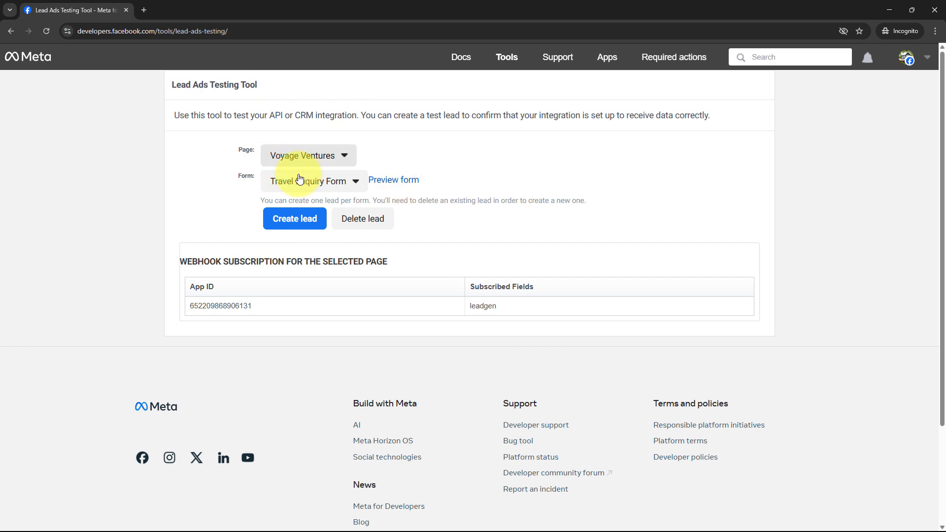
{"action": "left_click", "coordinate": [327, 156]}
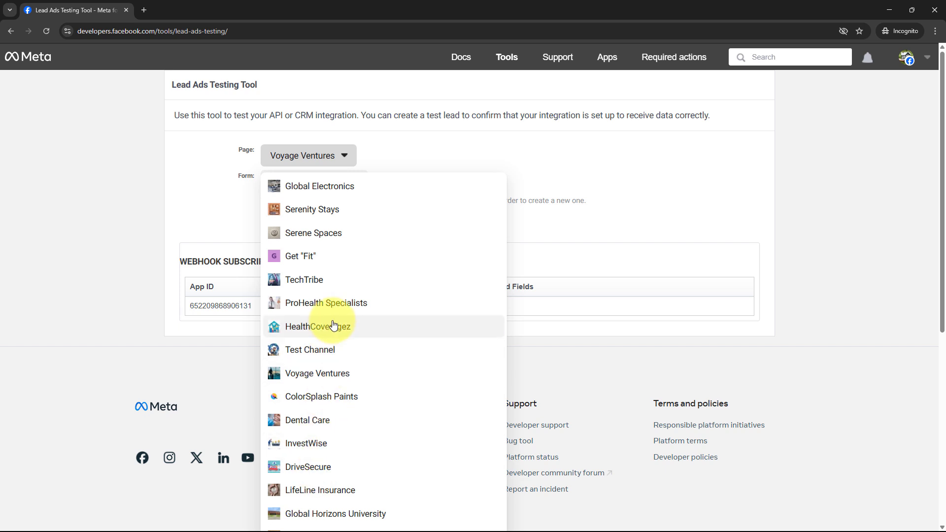
{"action": "left_click", "coordinate": [320, 375]}
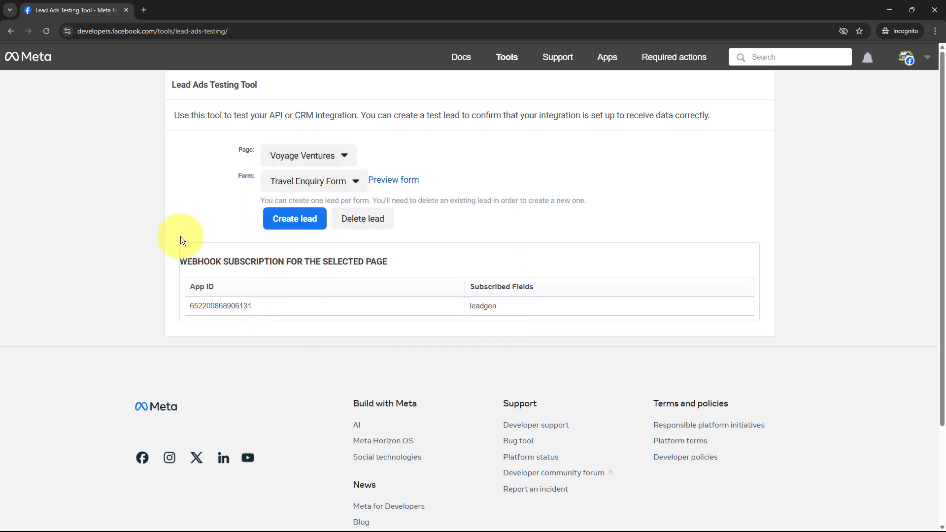
{"action": "left_click", "coordinate": [327, 181]}
{"action": "left_click", "coordinate": [315, 202]}
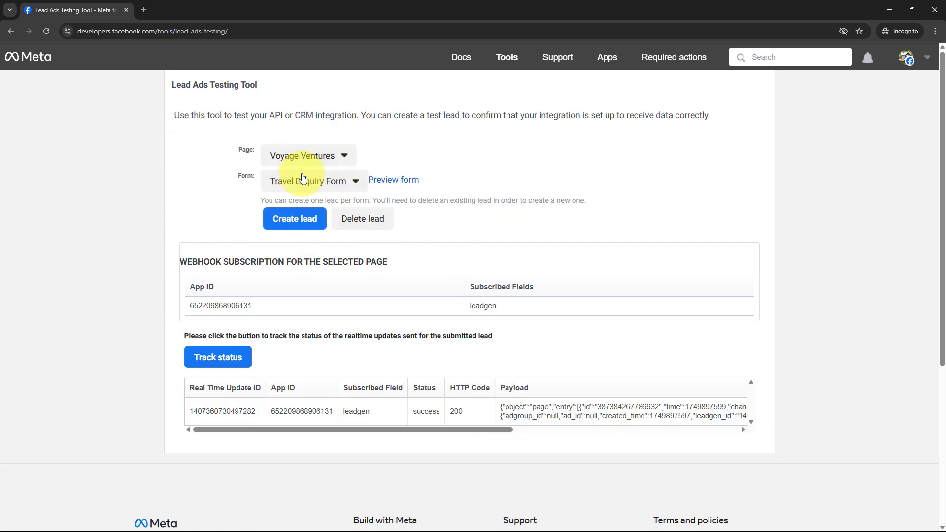
{"action": "left_click_drag", "start_coordinate": [256, 200], "coordinate": [598, 197]}
{"action": "left_click", "coordinate": [600, 198]}
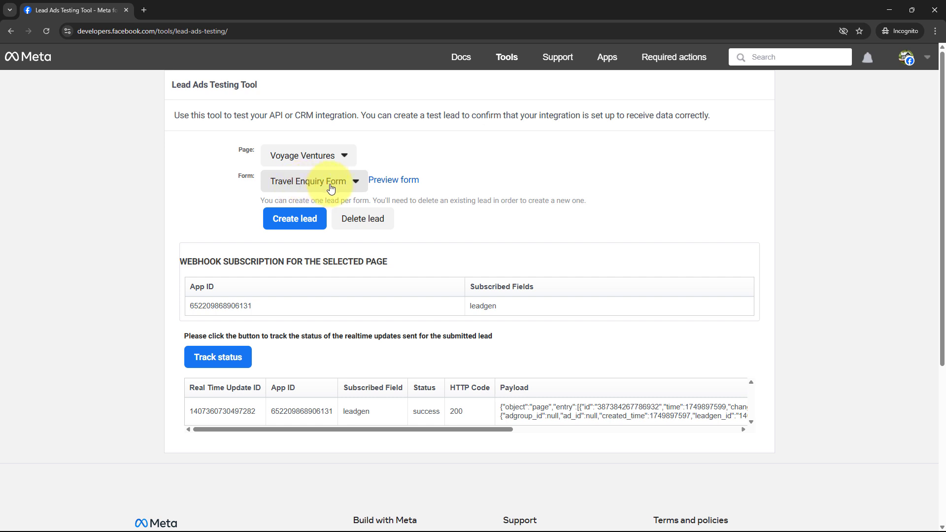
{"action": "left_click", "coordinate": [376, 223]}
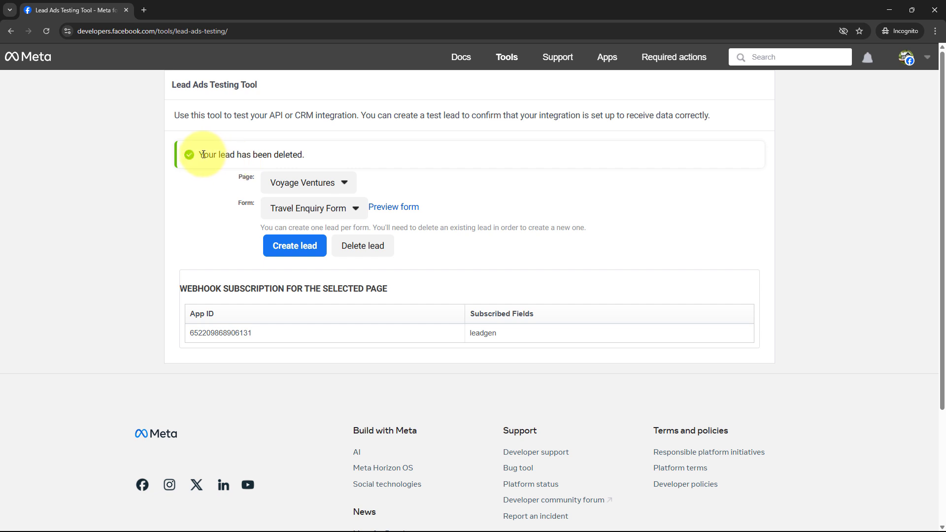
{"action": "left_click_drag", "start_coordinate": [192, 154], "coordinate": [305, 158]}
Reload the testing tool, reselect Voyage Ventures, and preview the Travel Enquiry Form.
{"action": "left_click", "coordinate": [50, 33]}
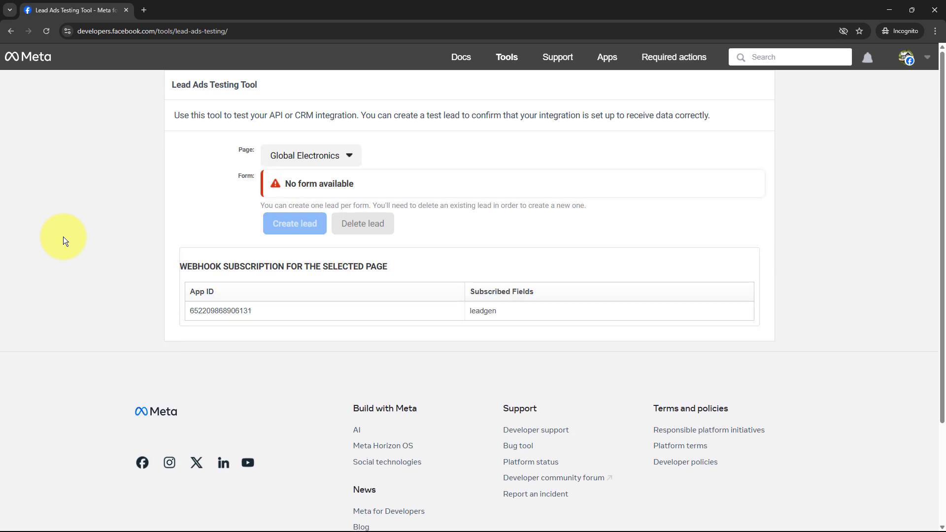
{"action": "left_click", "coordinate": [302, 155]}
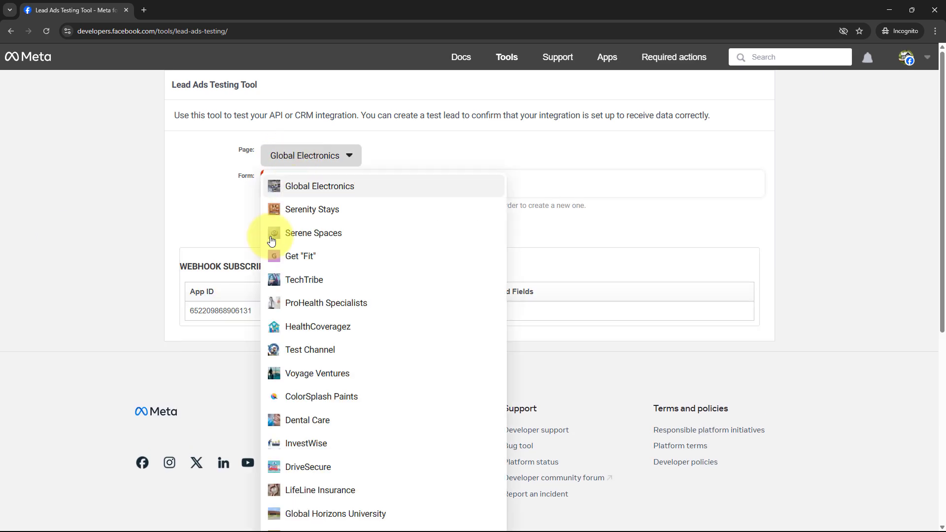
{"action": "left_click", "coordinate": [348, 371]}
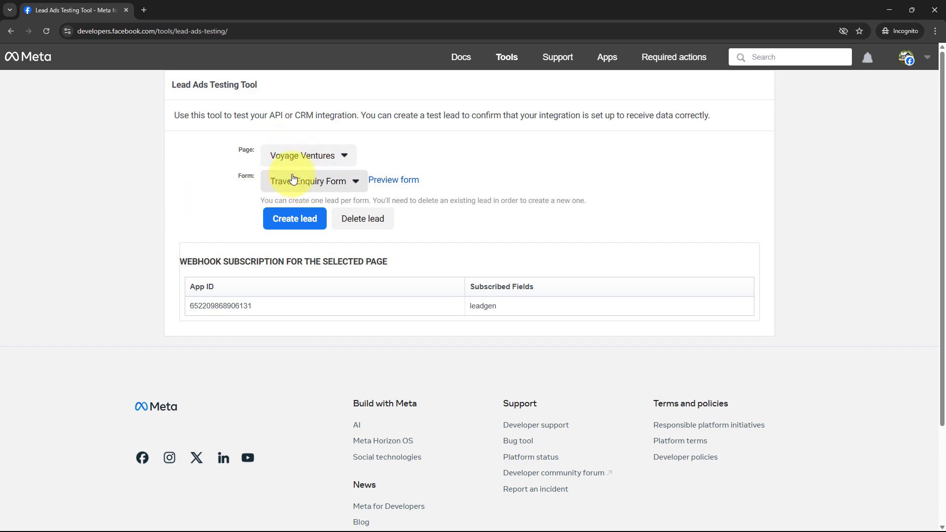
{"action": "left_click", "coordinate": [392, 186]}
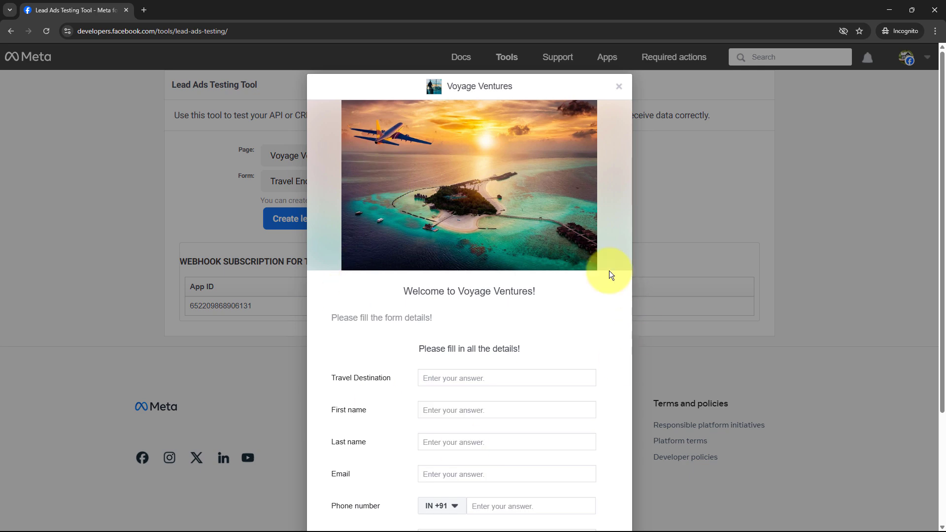
Fill in destination Mumbai, the test name, e-mail, phone, city Mumbai and state Maharashtra.
{"action": "scroll", "coordinate": [609, 271], "scroll_direction": "down", "scroll_amount": 3}
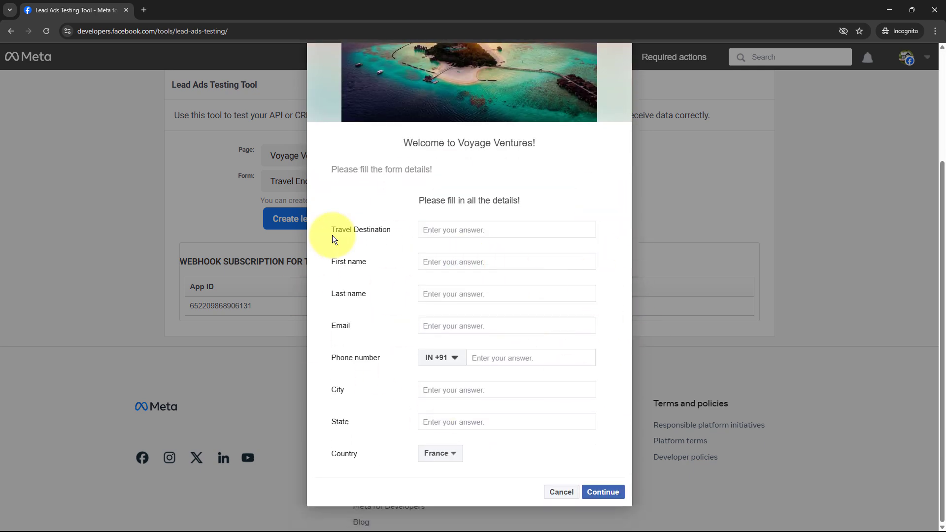
{"action": "left_click_drag", "start_coordinate": [329, 231], "coordinate": [443, 230]}
{"action": "left_click", "coordinate": [443, 230]}
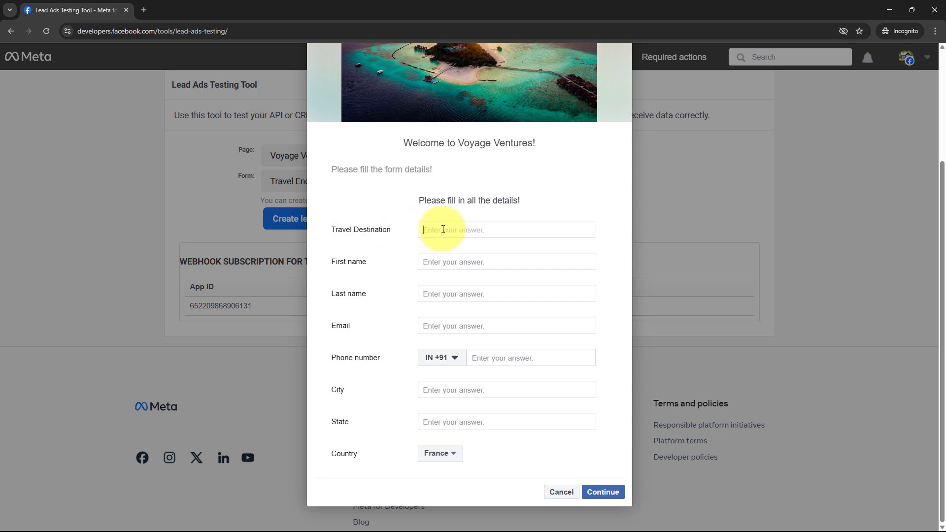
{"action": "type", "text": "Mumbai"}
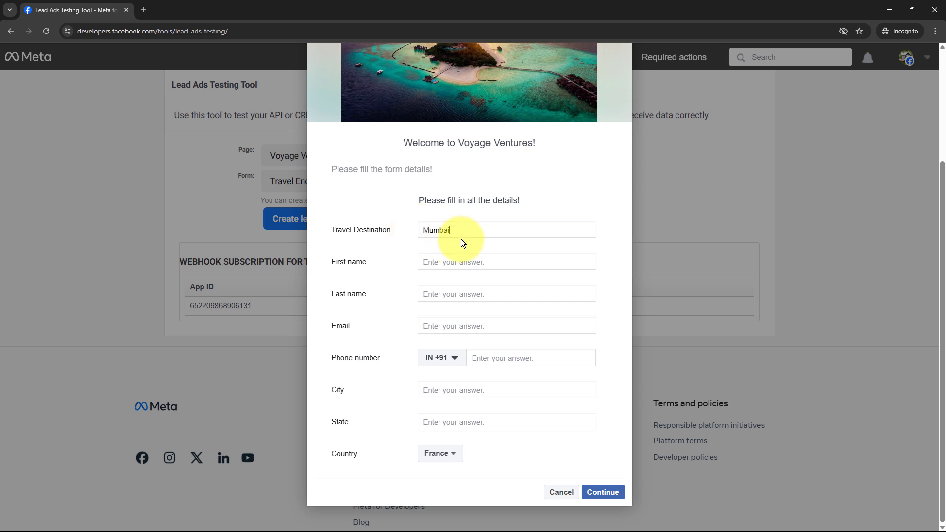
{"action": "left_click", "coordinate": [460, 266]}
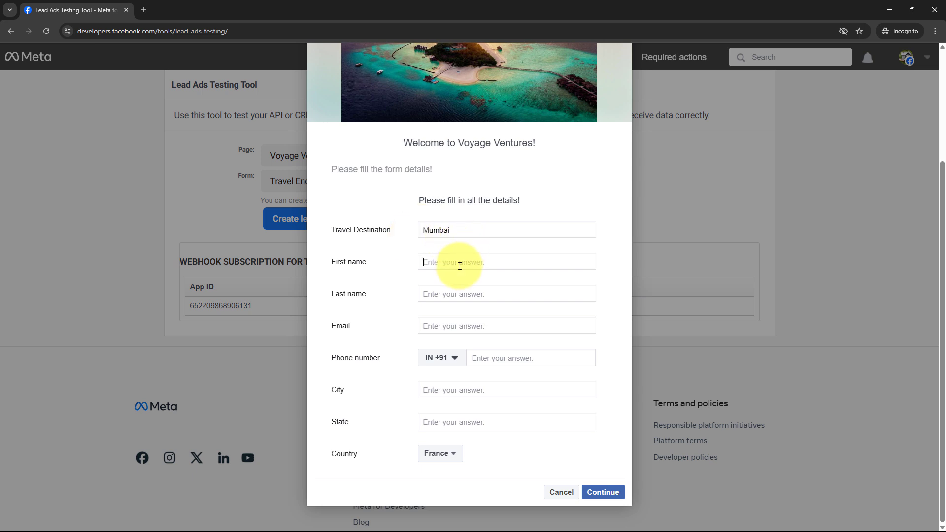
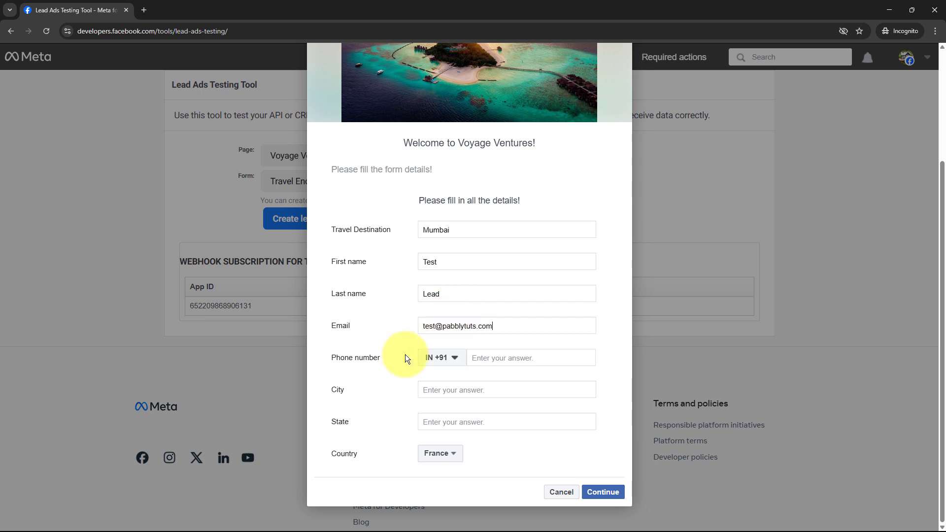
{"action": "left_click", "coordinate": [523, 357]}
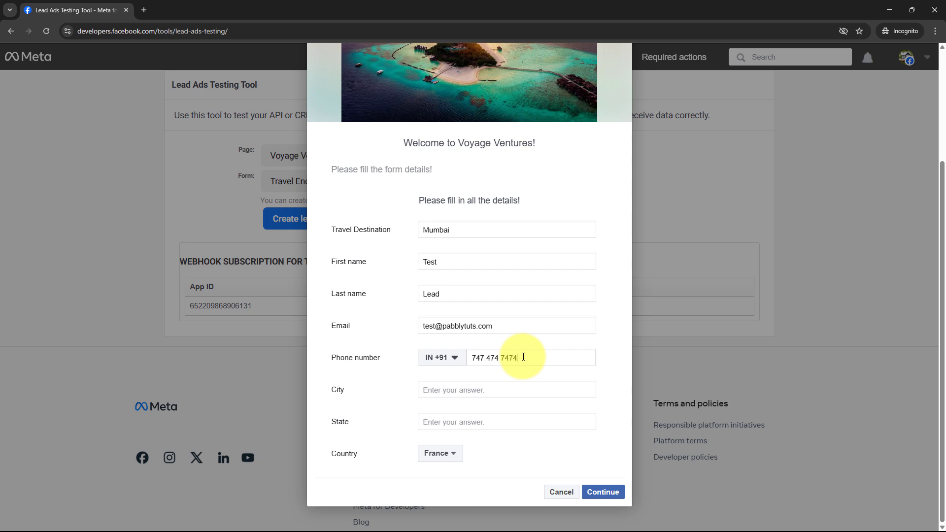
{"action": "left_click", "coordinate": [485, 390]}
{"action": "type", "text": "Mumbai"}
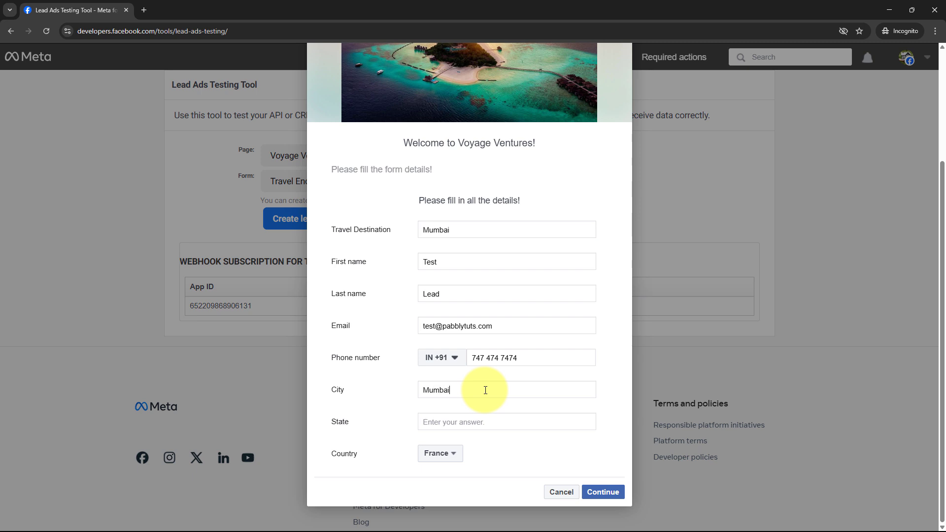
{"action": "left_click", "coordinate": [478, 419]}
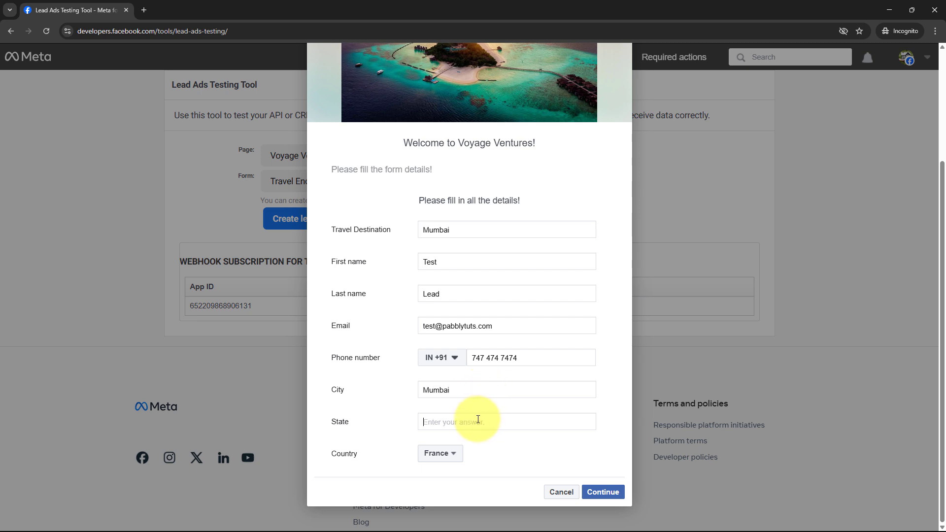
{"action": "type", "text": "Maharashtra"}
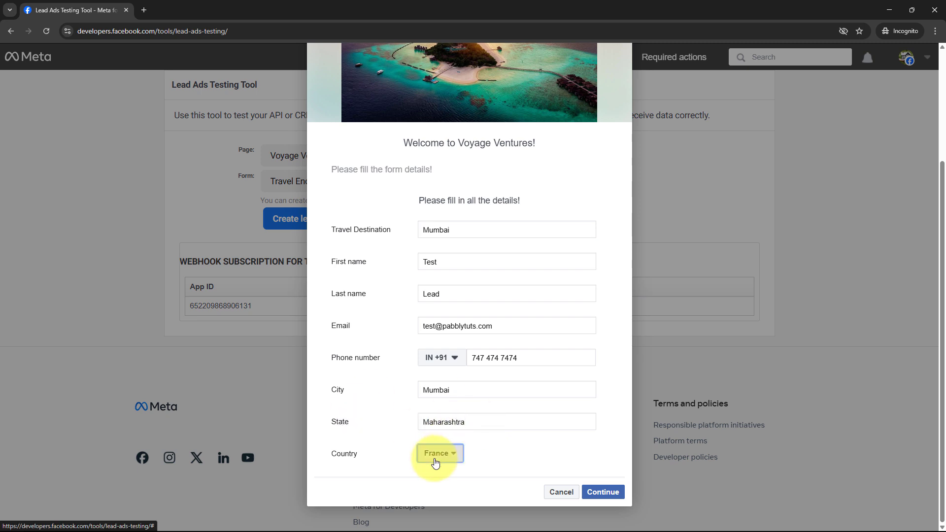
Choose India as the country, submit the test lead, and close the thank-you dialog.
{"action": "left_click", "coordinate": [437, 451]}
{"action": "key", "text": "i"}
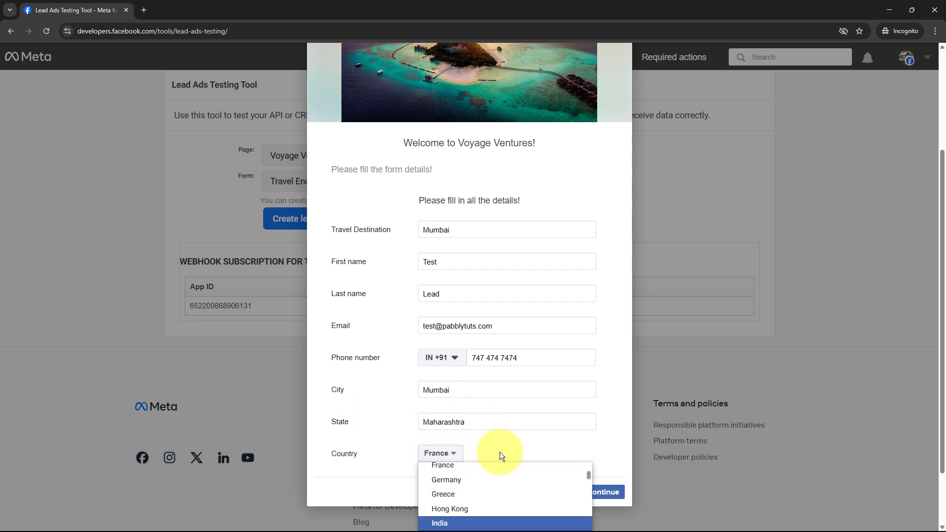
{"action": "left_click", "coordinate": [460, 518]}
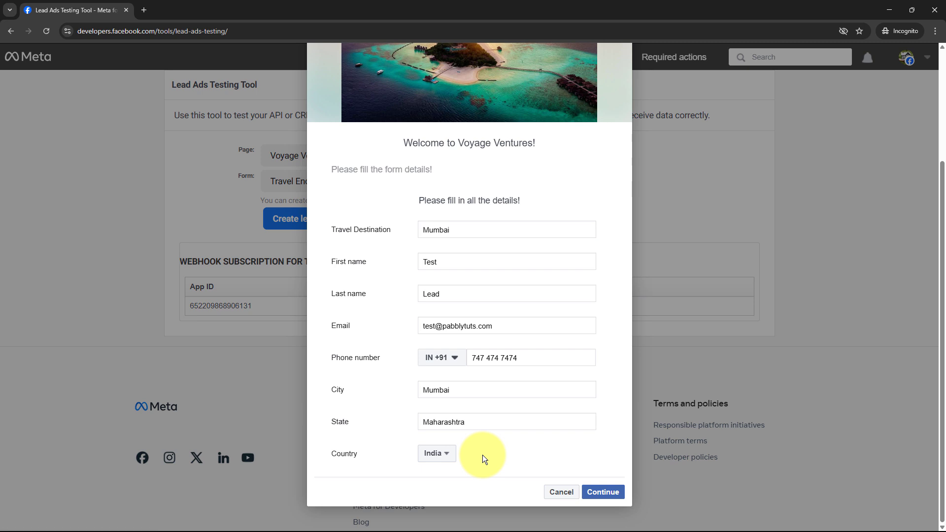
{"action": "left_click", "coordinate": [596, 494]}
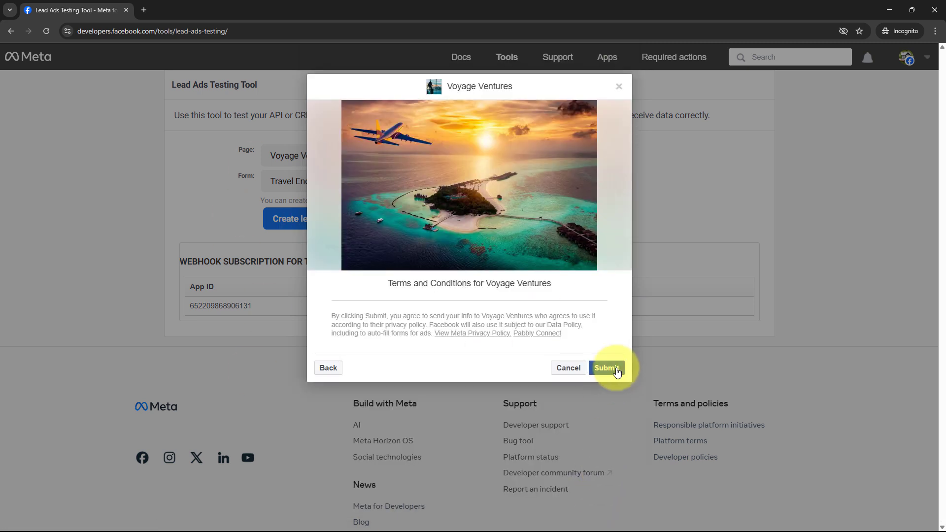
{"action": "left_click", "coordinate": [606, 369]}
{"action": "left_click_drag", "start_coordinate": [429, 312], "coordinate": [525, 314]}
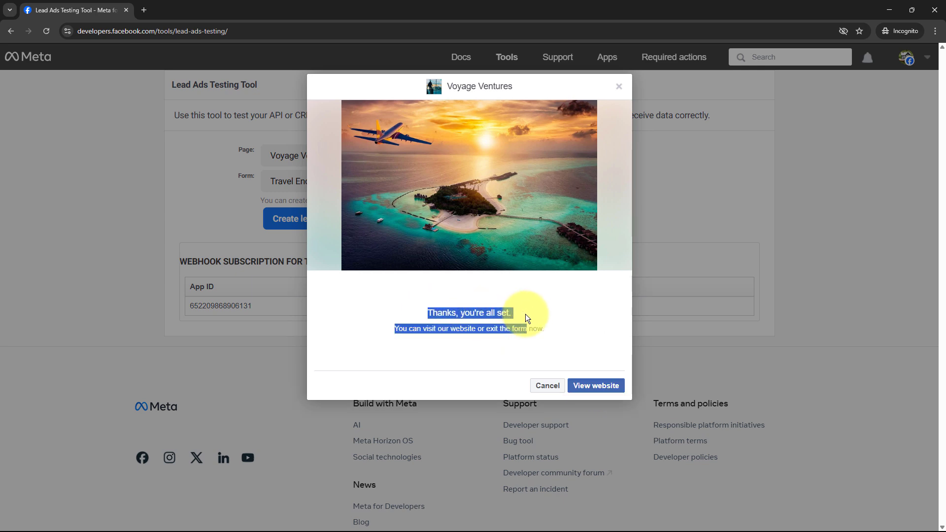
{"action": "left_click", "coordinate": [525, 314]}
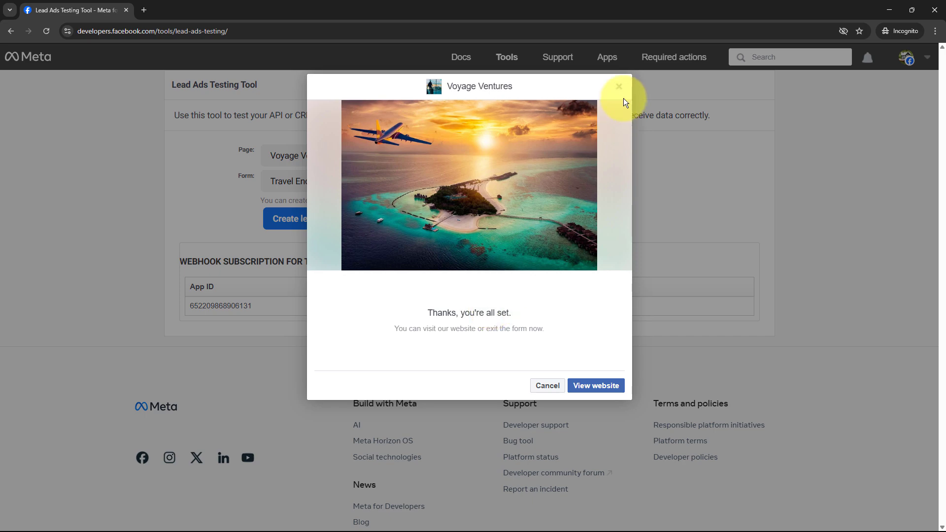
{"action": "left_click", "coordinate": [616, 87]}
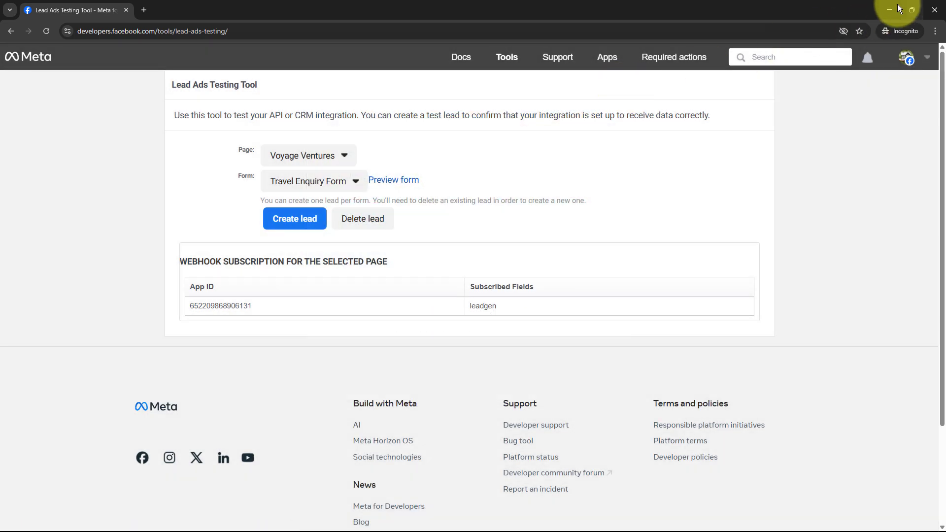
{"action": "left_click", "coordinate": [897, 4]}
Check the captured travel destination Mumbai, first name, last name and e-mail values.
{"action": "scroll", "coordinate": [644, 312], "scroll_direction": "down", "scroll_amount": 12}
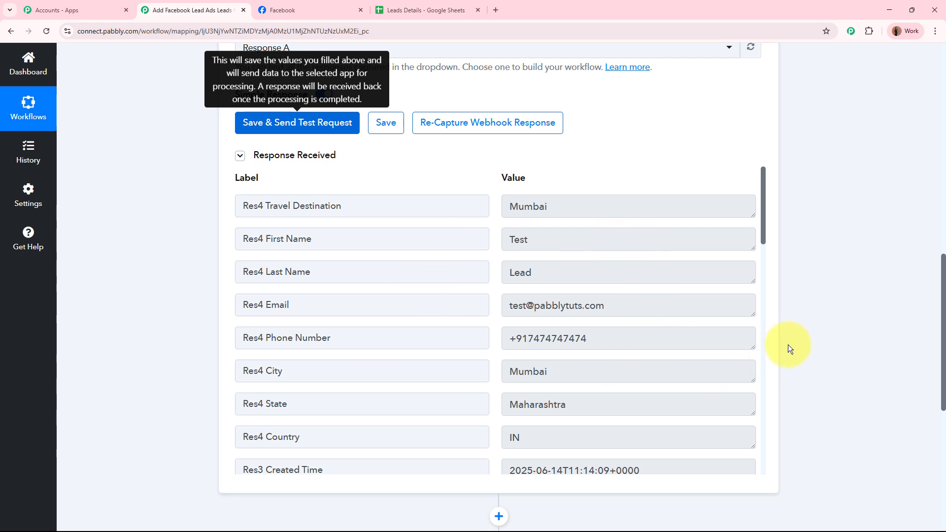
{"action": "left_click", "coordinate": [570, 205]}
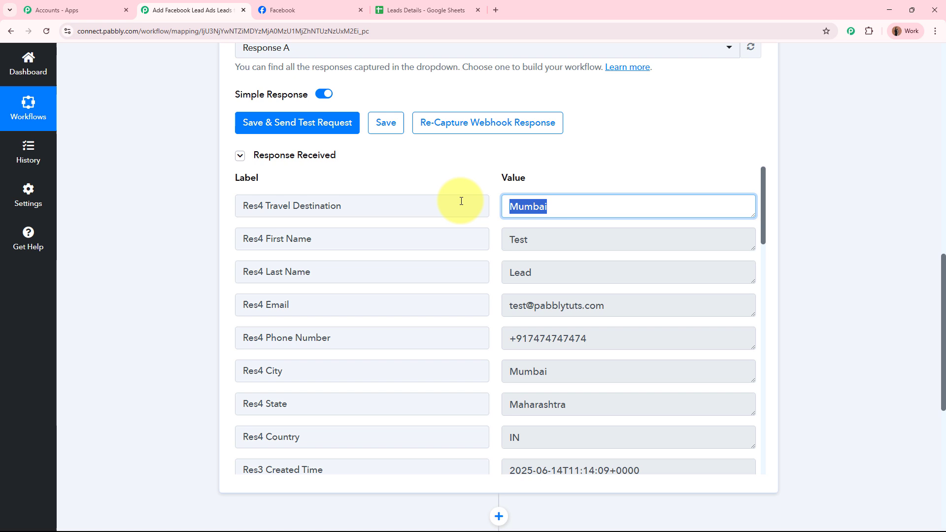
{"action": "left_click", "coordinate": [545, 239]}
{"action": "left_click", "coordinate": [555, 270]}
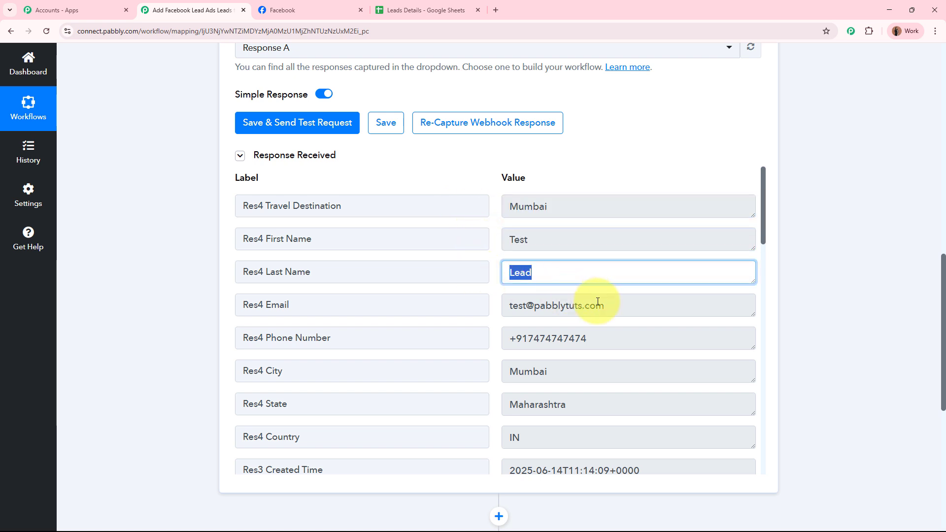
{"action": "left_click_drag", "start_coordinate": [606, 305], "coordinate": [492, 305]}
Check the captured city Mumbai, state Maharashtra and country IN values.
{"action": "scroll", "coordinate": [492, 302], "scroll_direction": "down", "scroll_amount": 3}
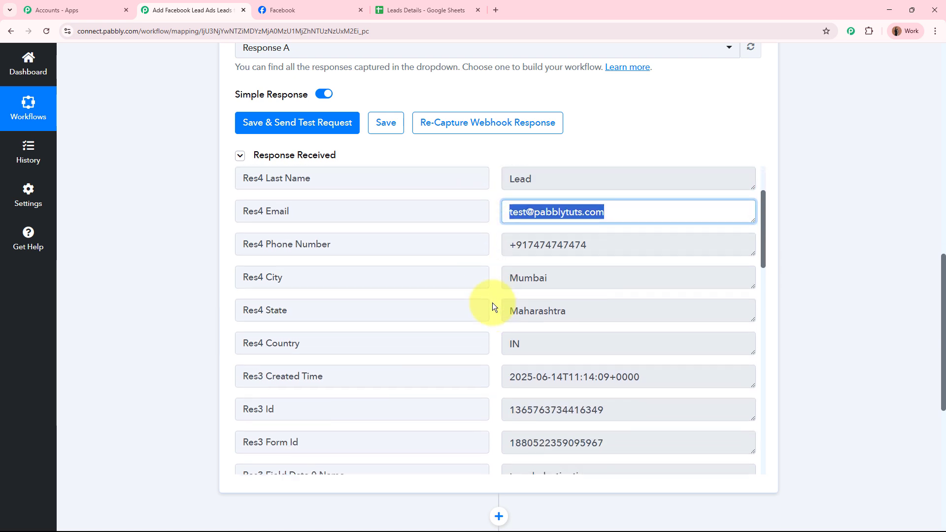
{"action": "left_click_drag", "start_coordinate": [586, 206], "coordinate": [506, 206]}
{"action": "left_click_drag", "start_coordinate": [549, 240], "coordinate": [480, 235]}
{"action": "left_click_drag", "start_coordinate": [606, 268], "coordinate": [482, 264]}
{"action": "left_click_drag", "start_coordinate": [555, 307], "coordinate": [452, 303]}
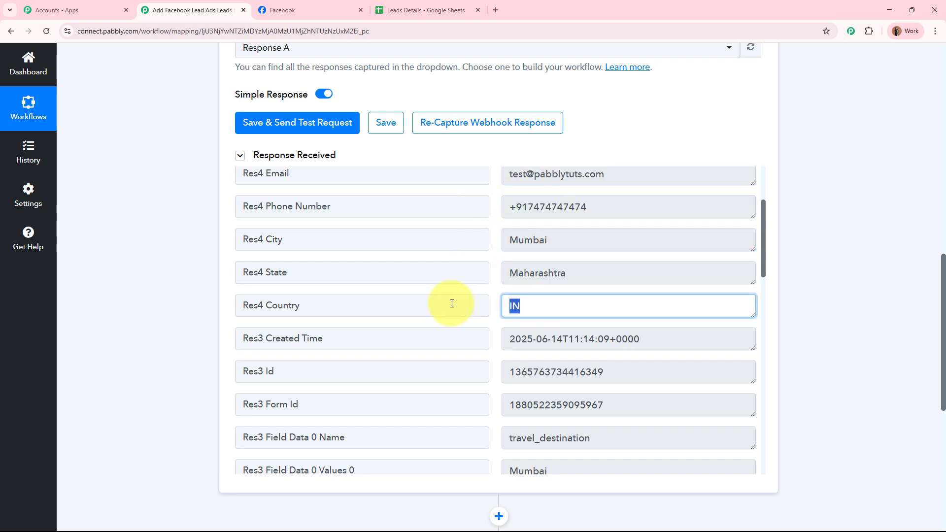
{"action": "scroll", "coordinate": [454, 302], "scroll_direction": "down", "scroll_amount": 4}
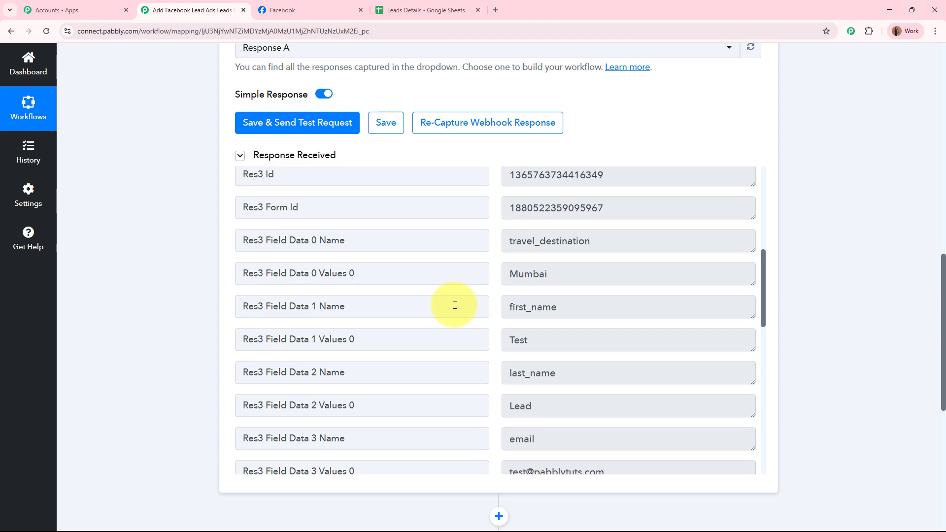
{"action": "scroll", "coordinate": [450, 302], "scroll_direction": "up", "scroll_amount": 6}
{"action": "left_click", "coordinate": [798, 312]}
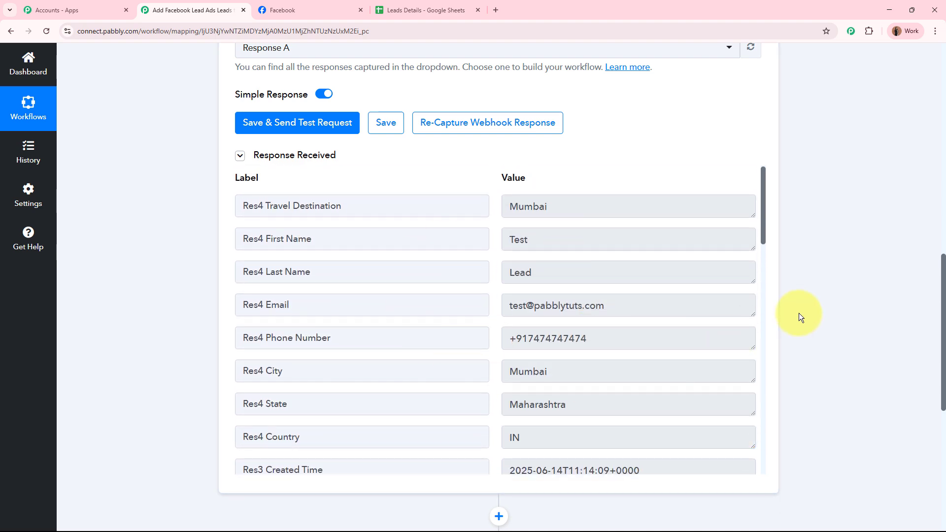
{"action": "scroll", "coordinate": [798, 312], "scroll_direction": "up", "scroll_amount": 8}
{"action": "scroll", "coordinate": [798, 311], "scroll_direction": "up", "scroll_amount": 4}
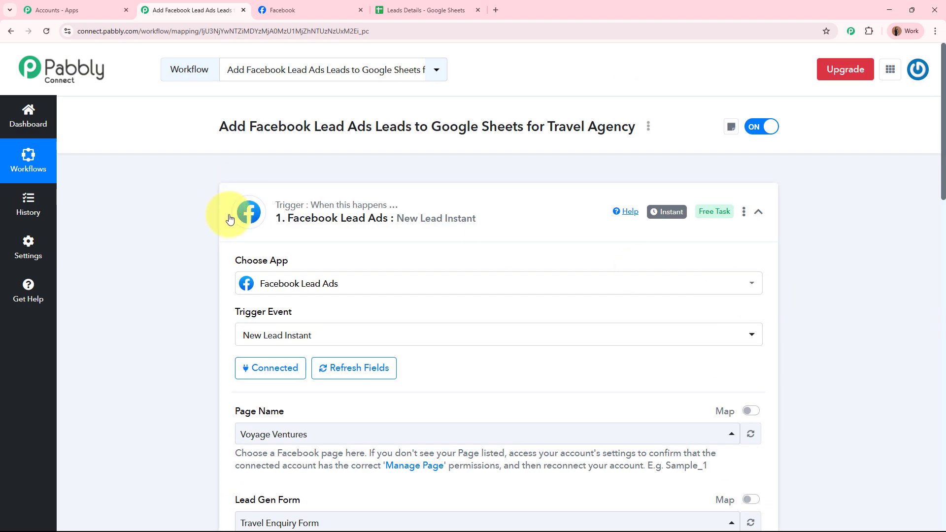
Set the action step to Google Sheets with the Add New Row event and begin connecting.
{"action": "left_click", "coordinate": [514, 227]}
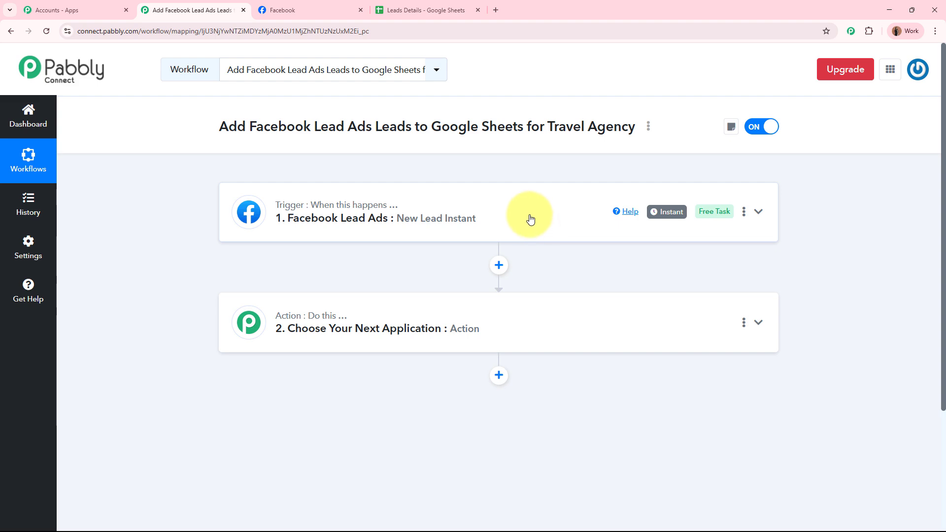
{"action": "left_click", "coordinate": [435, 8]}
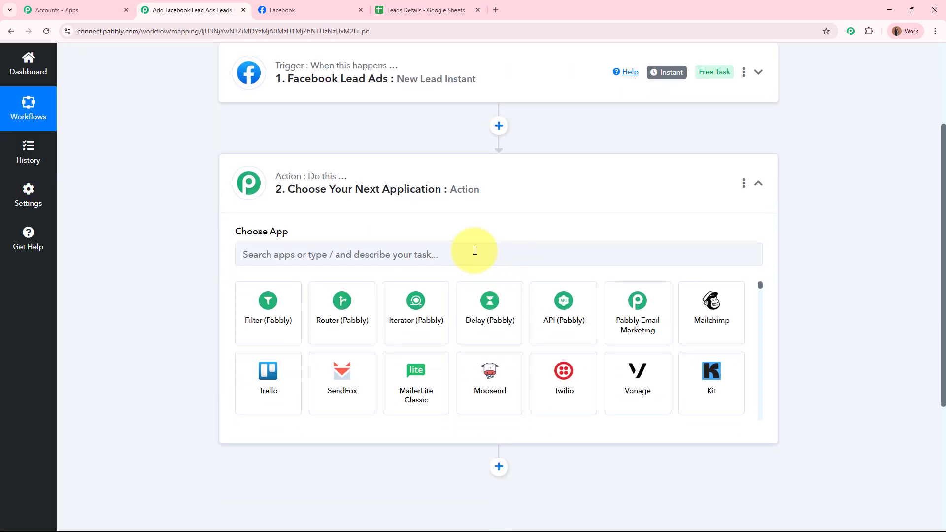
{"action": "left_click", "coordinate": [475, 251]}
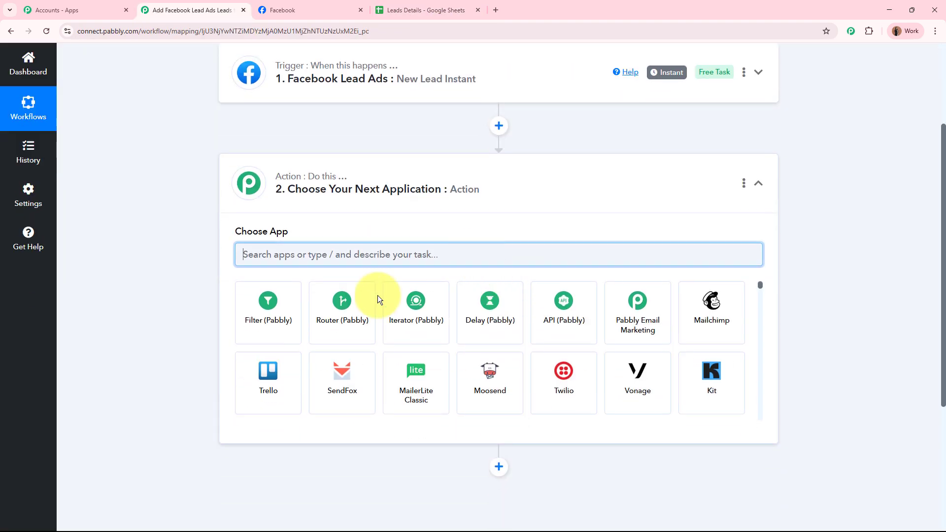
{"action": "type", "text": "Google"}
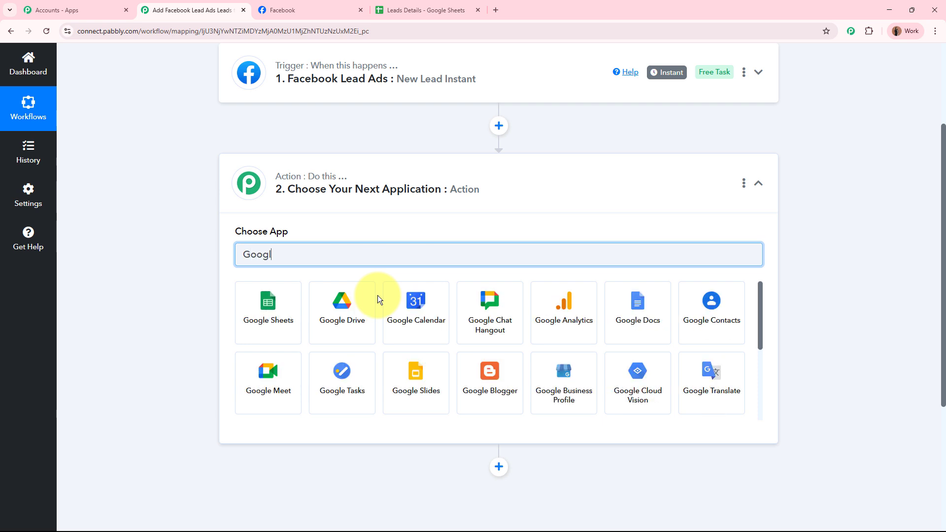
{"action": "left_click", "coordinate": [267, 317]}
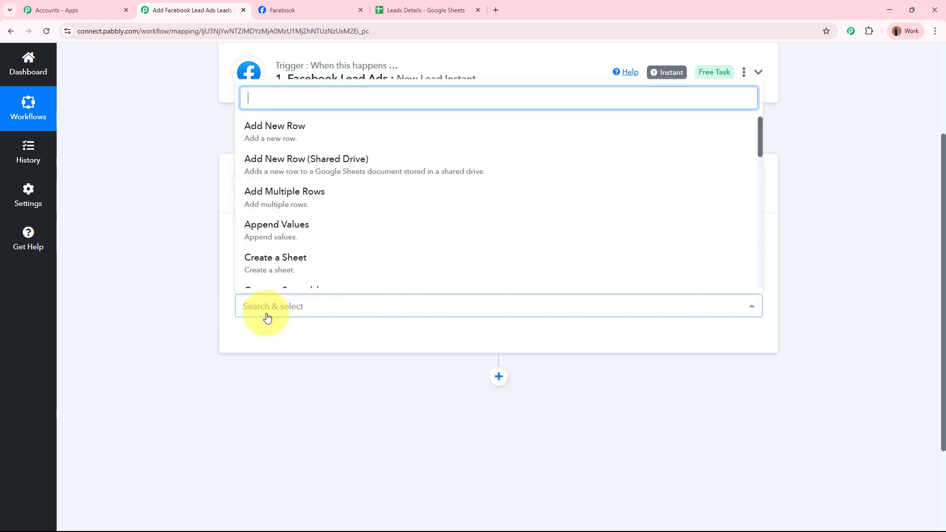
{"action": "left_click", "coordinate": [359, 133]}
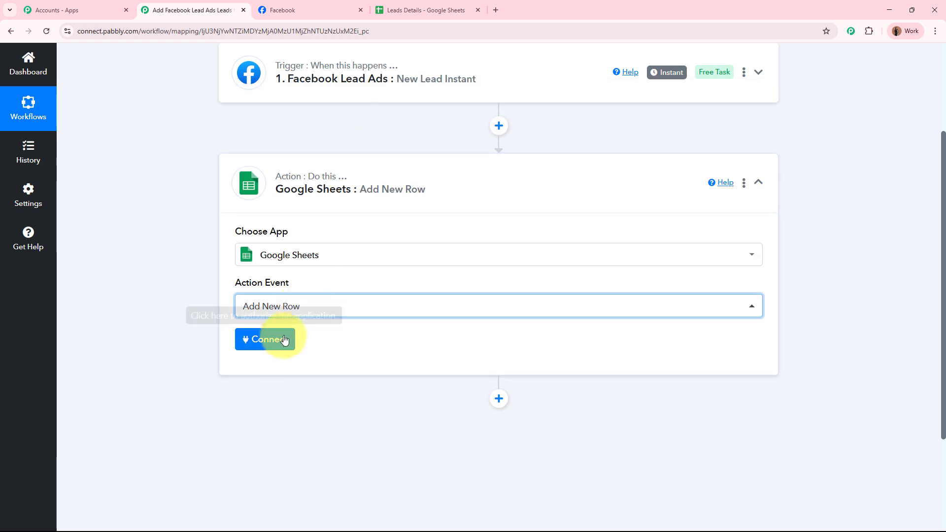
{"action": "left_click", "coordinate": [279, 344]}
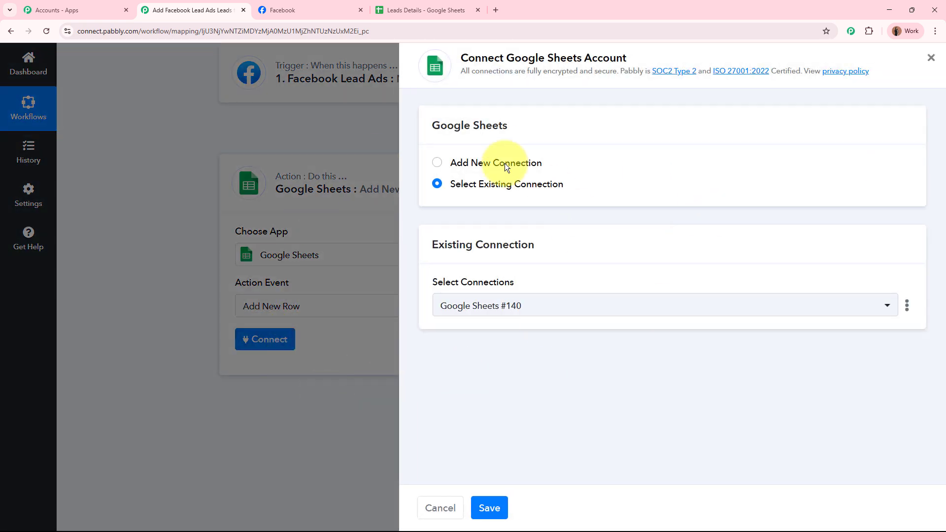
Create a new Google Sheets connection by signing in with the first Google account and allowing access.
{"action": "left_click", "coordinate": [437, 165]}
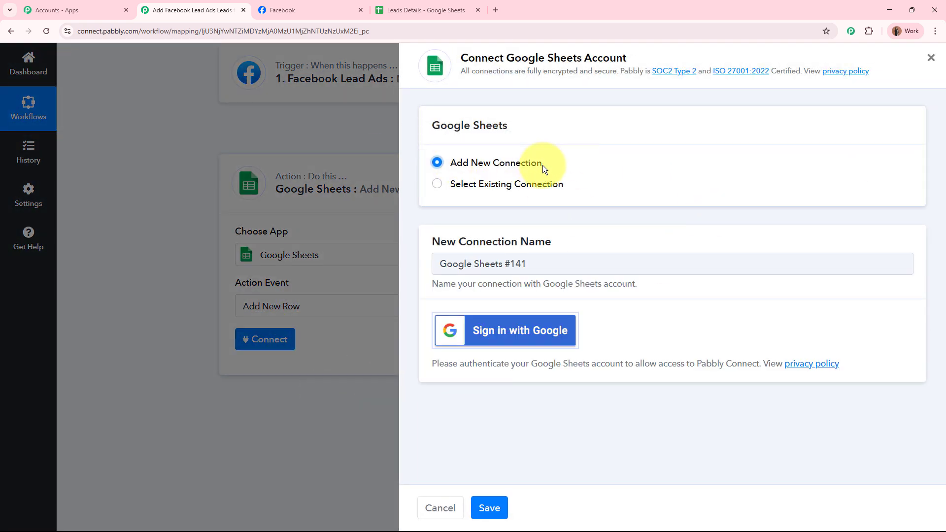
{"action": "left_click", "coordinate": [557, 345]}
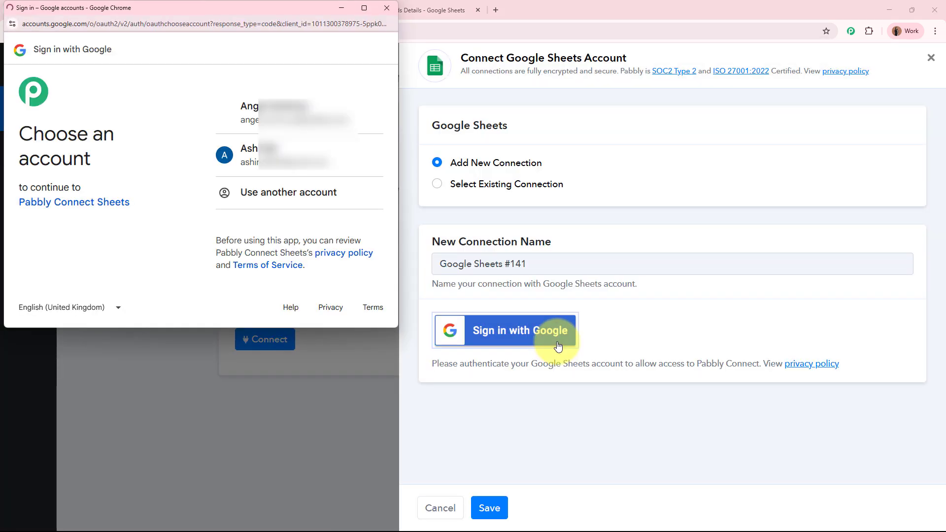
{"action": "left_click_drag", "start_coordinate": [22, 132], "coordinate": [119, 165]}
{"action": "left_click", "coordinate": [119, 166]}
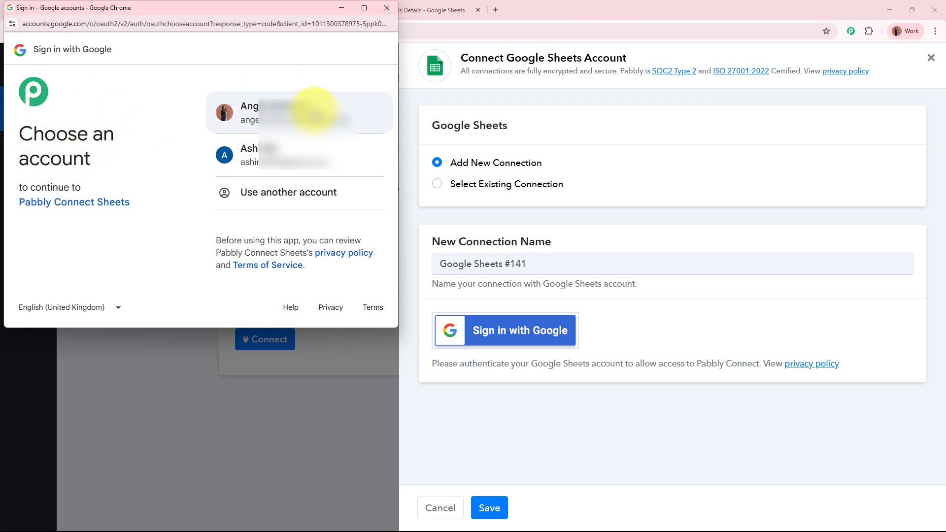
{"action": "left_click", "coordinate": [315, 114]}
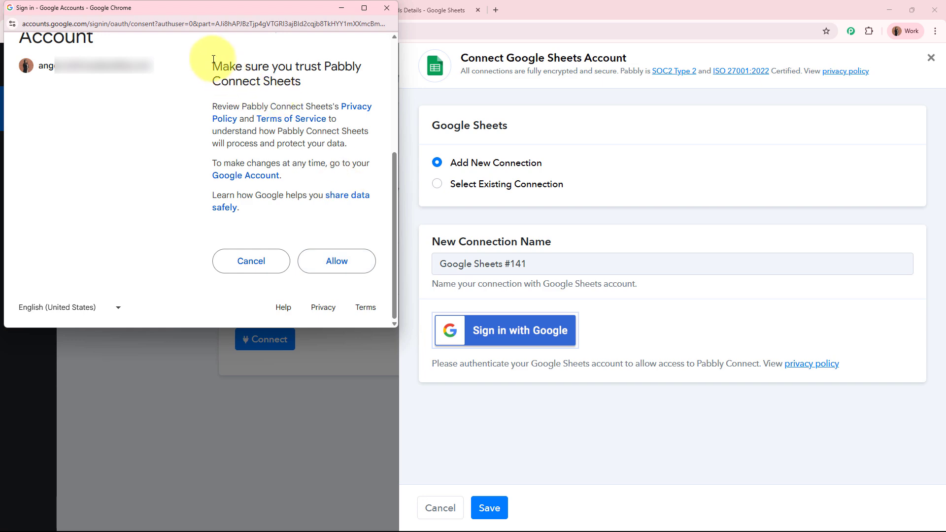
{"action": "left_click_drag", "start_coordinate": [217, 58], "coordinate": [290, 221]}
{"action": "left_click", "coordinate": [350, 264]}
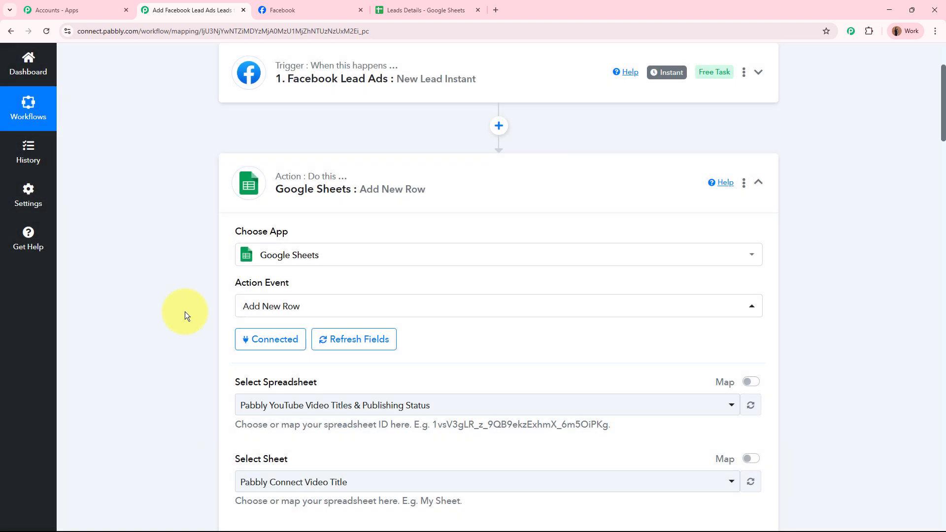
Choose the Leads Details spreadsheet, confirming its name in the Google Sheets tab.
{"action": "scroll", "coordinate": [185, 311], "scroll_direction": "down", "scroll_amount": 4}
{"action": "left_click_drag", "start_coordinate": [331, 185], "coordinate": [369, 205]}
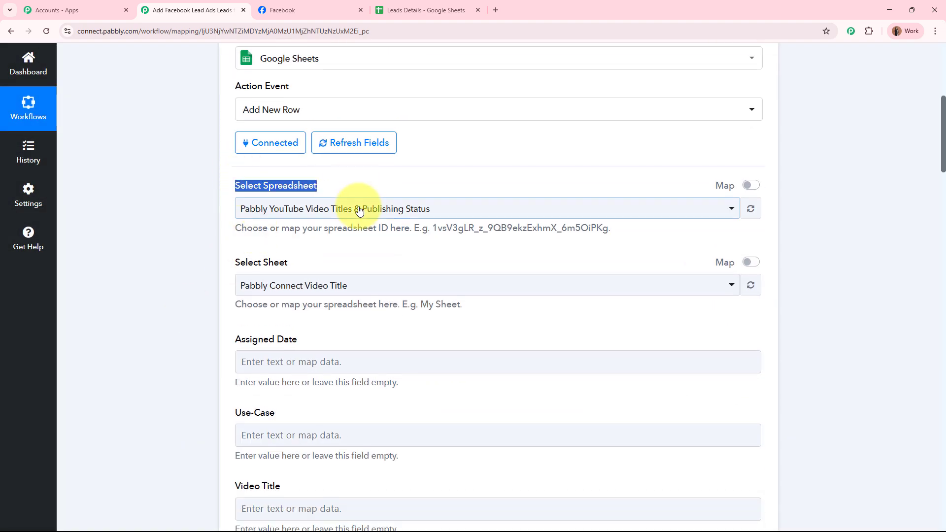
{"action": "left_click", "coordinate": [370, 204]}
{"action": "left_click", "coordinate": [327, 287]}
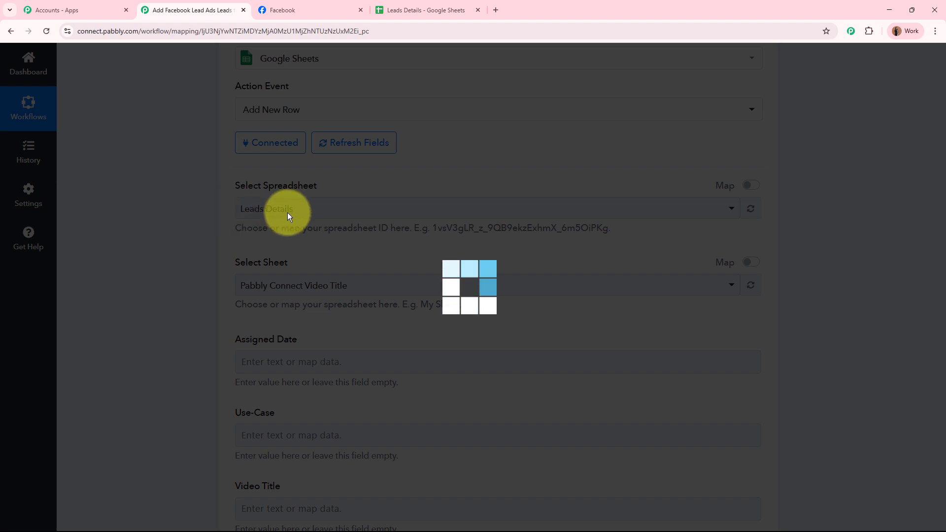
{"action": "left_click", "coordinate": [380, 11]}
{"action": "left_click", "coordinate": [108, 57]}
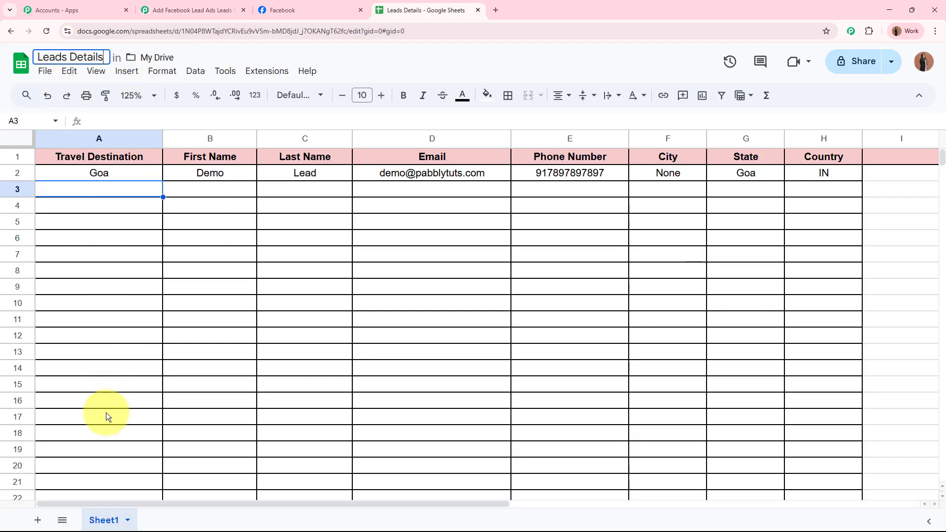
{"action": "left_click", "coordinate": [192, 10]}
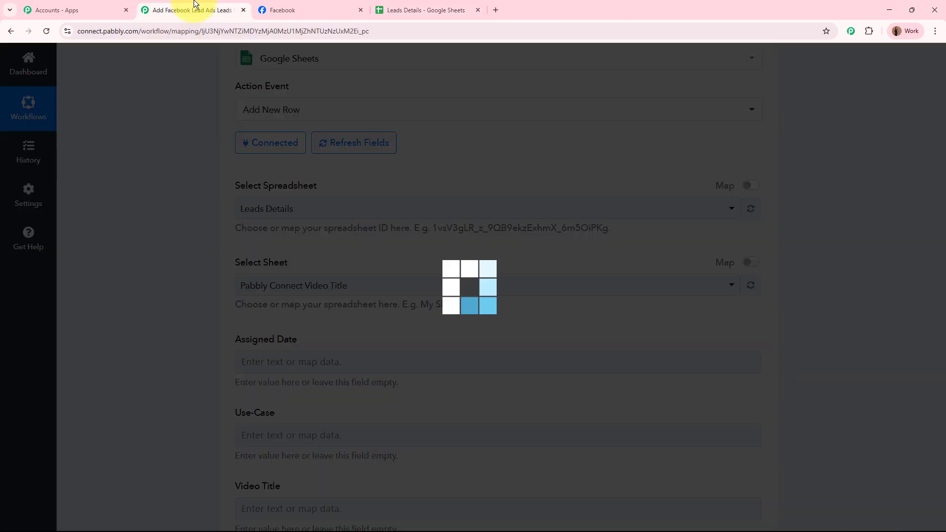
Select Sheet1 as the target sheet and review the eight loaded column fields.
{"action": "left_click", "coordinate": [291, 284]}
{"action": "left_click", "coordinate": [285, 345]}
{"action": "scroll", "coordinate": [175, 309], "scroll_direction": "down", "scroll_amount": 4}
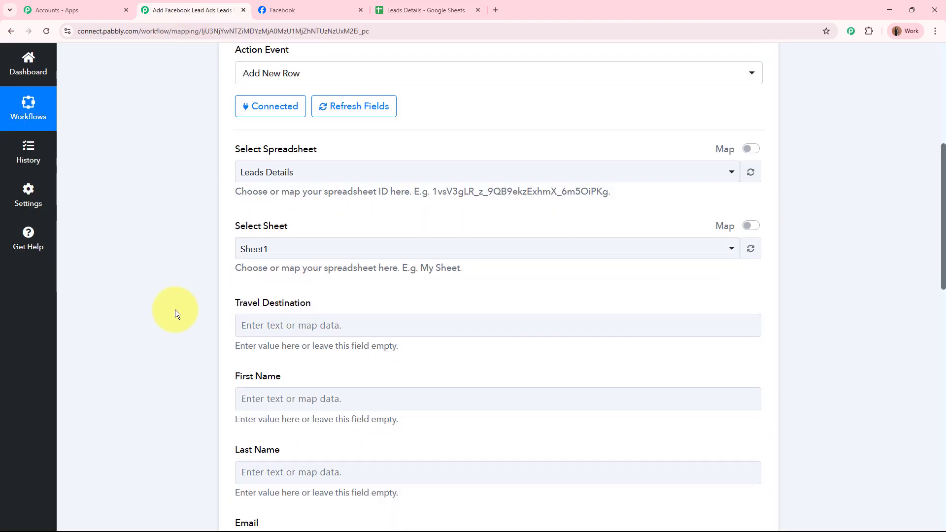
{"action": "left_click_drag", "start_coordinate": [232, 141], "coordinate": [344, 145]}
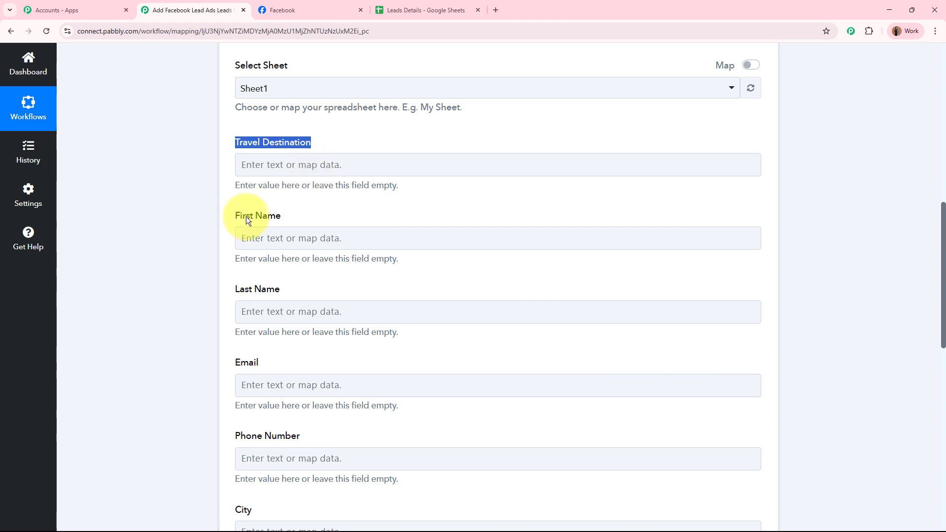
{"action": "left_click_drag", "start_coordinate": [241, 215], "coordinate": [302, 219]}
{"action": "scroll", "coordinate": [336, 221], "scroll_direction": "down", "scroll_amount": 5}
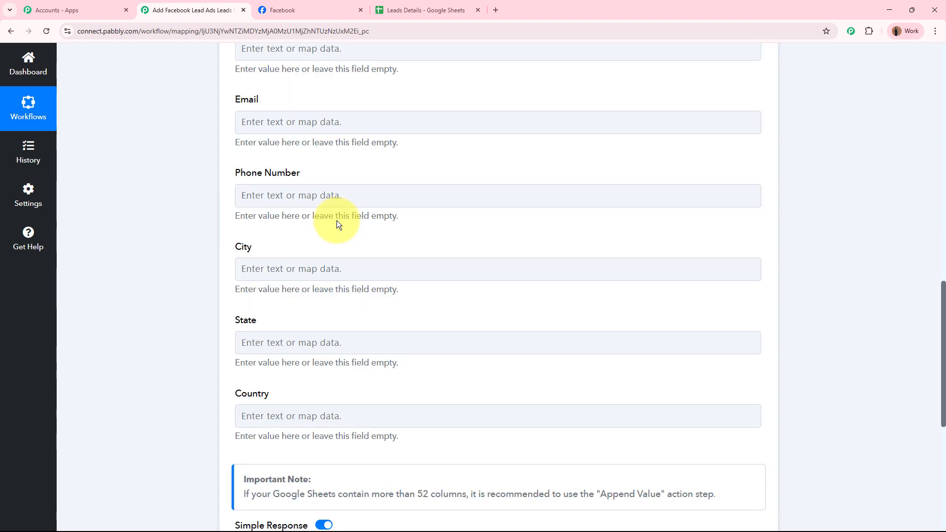
{"action": "scroll", "coordinate": [336, 220], "scroll_direction": "up", "scroll_amount": 9}
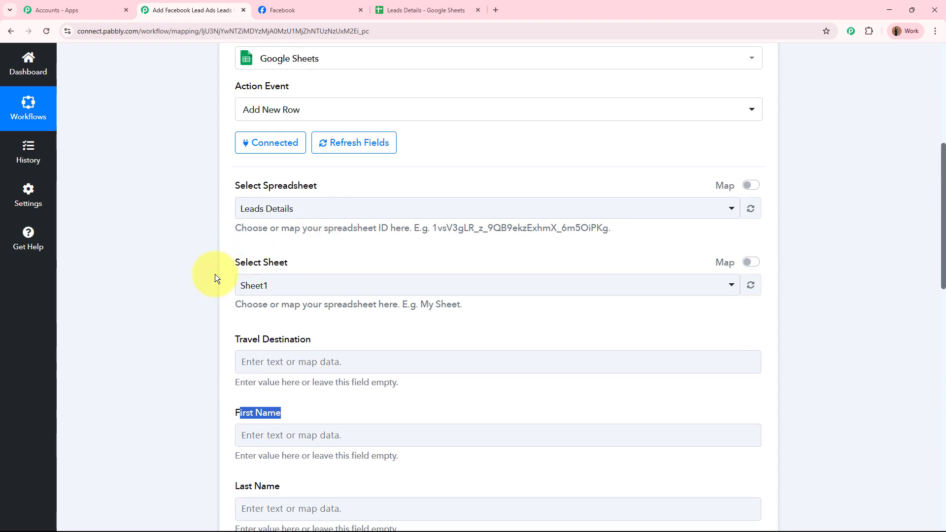
{"action": "left_click", "coordinate": [191, 290]}
{"action": "scroll", "coordinate": [191, 290], "scroll_direction": "down", "scroll_amount": 3}
{"action": "left_click", "coordinate": [422, 10]}
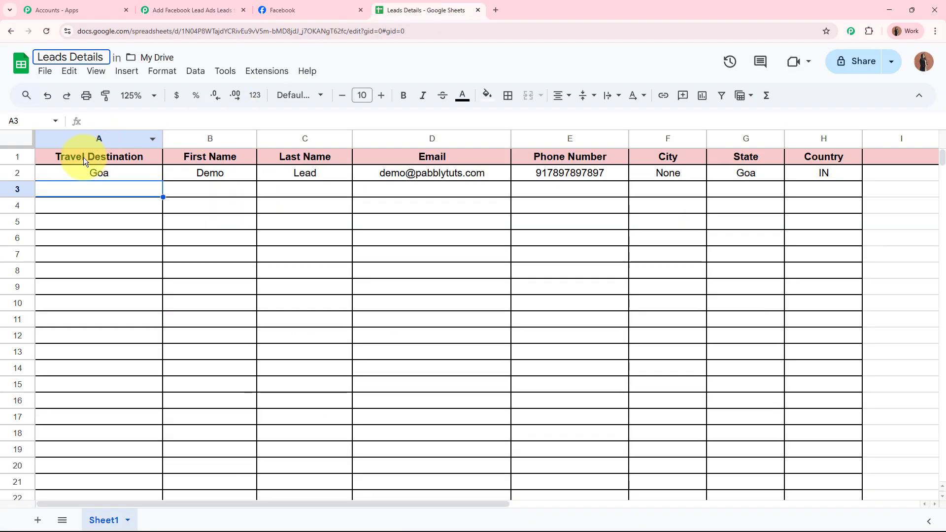
Review headers A1–H1, Travel Destination through Country, in the Leads Details sheet.
{"action": "left_click", "coordinate": [21, 157]}
{"action": "left_click", "coordinate": [101, 160]}
{"action": "left_click", "coordinate": [236, 161]}
{"action": "left_click", "coordinate": [315, 161]}
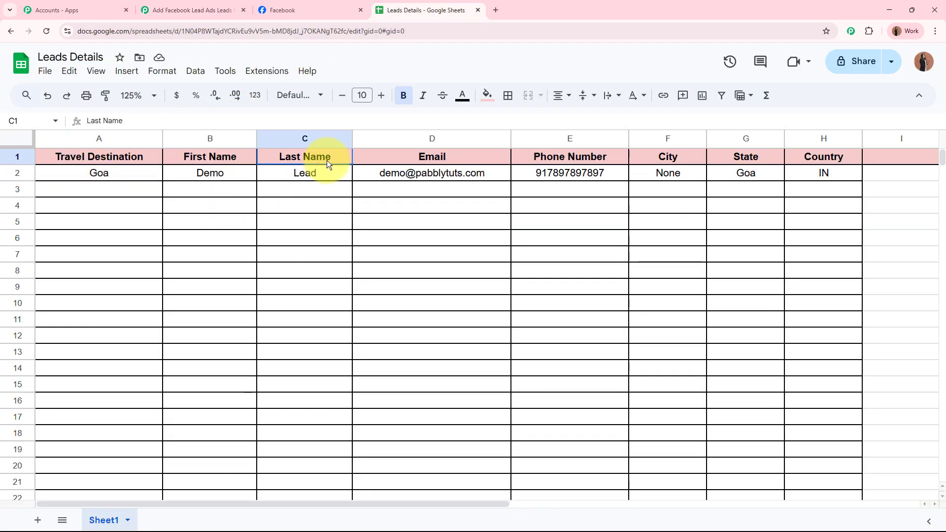
{"action": "left_click", "coordinate": [467, 157]}
{"action": "left_click", "coordinate": [586, 157]}
{"action": "left_click", "coordinate": [659, 154]}
{"action": "left_click", "coordinate": [746, 155]}
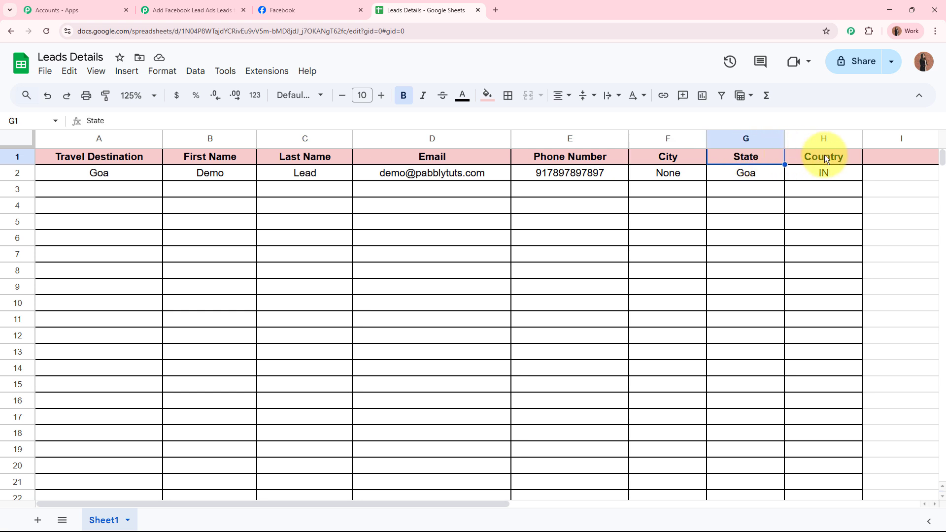
{"action": "left_click", "coordinate": [820, 155]}
{"action": "left_click", "coordinate": [702, 245]}
{"action": "left_click", "coordinate": [192, 9]}
{"action": "scroll", "coordinate": [211, 237], "scroll_direction": "down", "scroll_amount": 2}
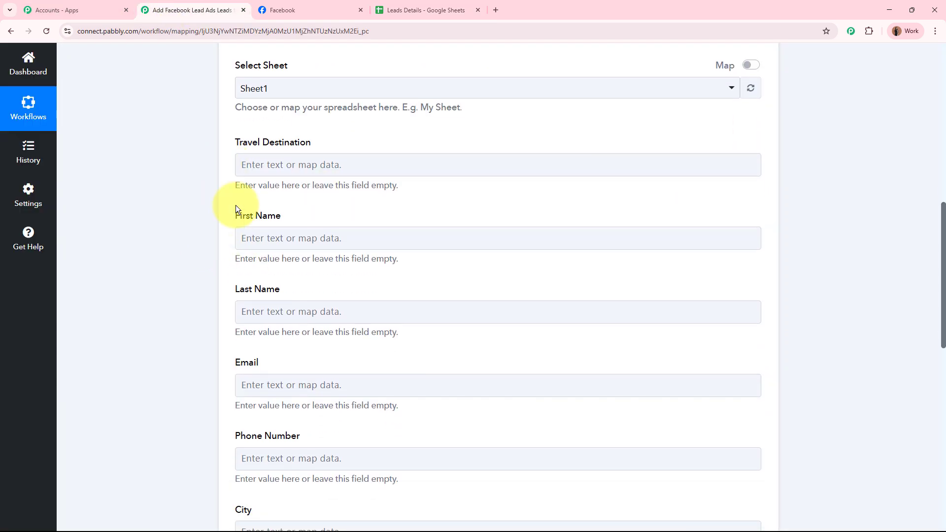
Fill the Travel Destination field with the lead's Res4 Travel Destination value, Mumbai.
{"action": "left_click", "coordinate": [266, 170]}
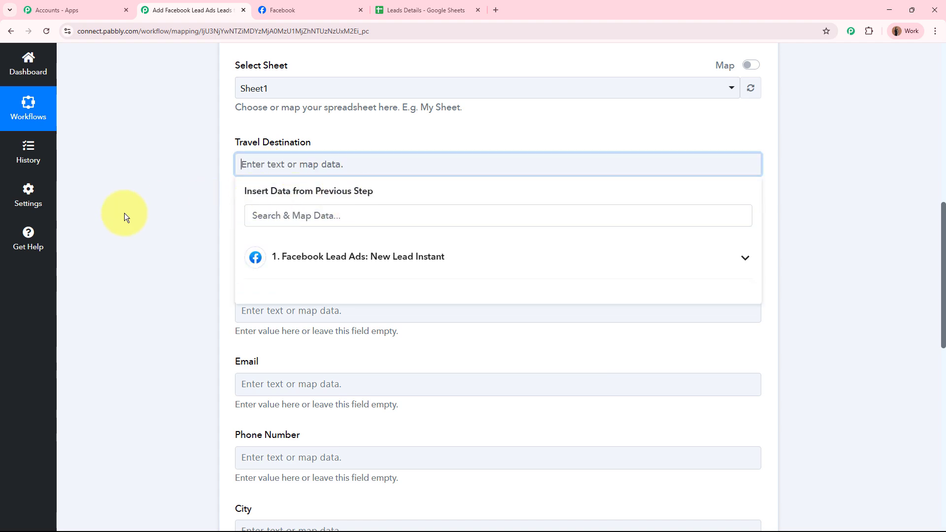
{"action": "scroll", "coordinate": [124, 213], "scroll_direction": "up", "scroll_amount": 10}
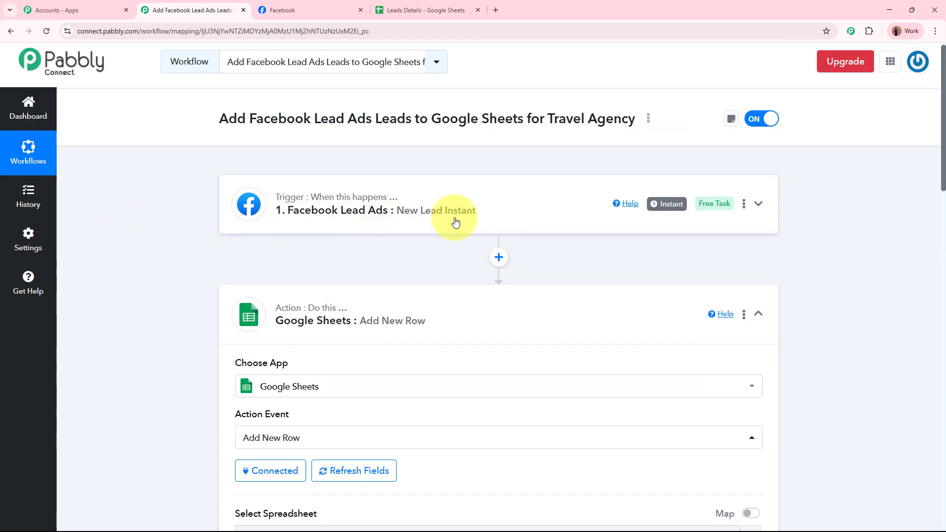
{"action": "scroll", "coordinate": [467, 219], "scroll_direction": "down", "scroll_amount": 9}
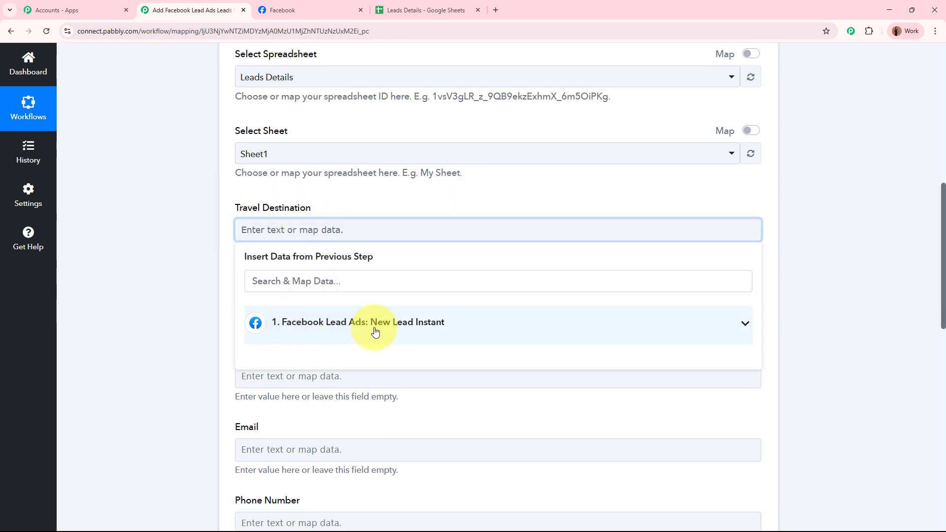
{"action": "left_click", "coordinate": [425, 331]}
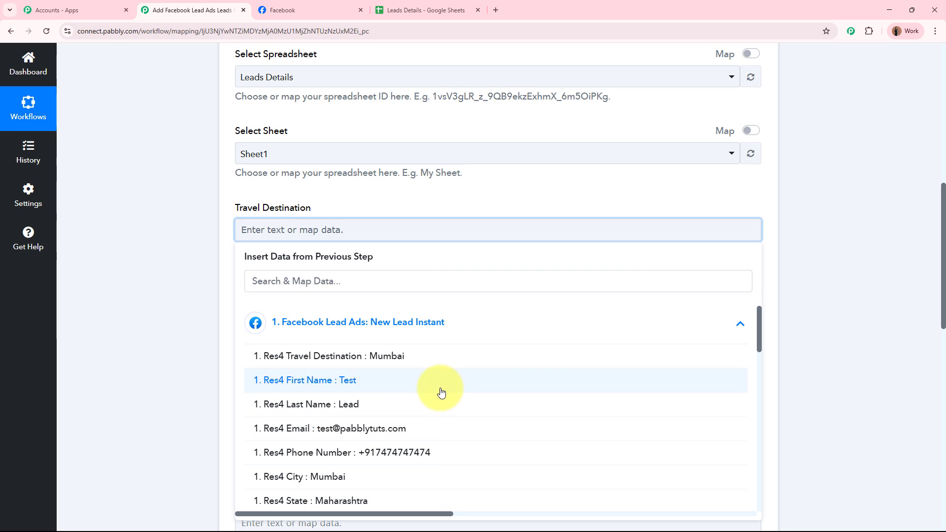
{"action": "scroll", "coordinate": [437, 390], "scroll_direction": "down", "scroll_amount": 5}
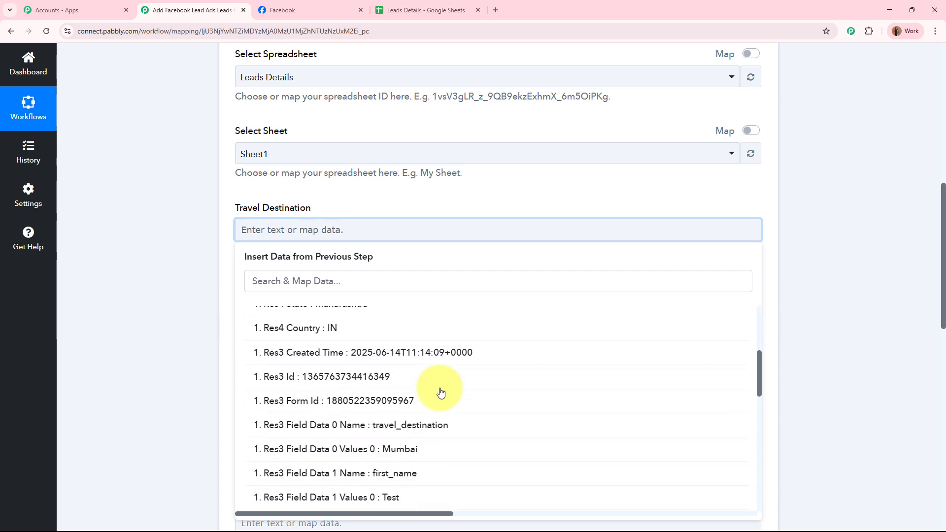
{"action": "scroll", "coordinate": [439, 393], "scroll_direction": "up", "scroll_amount": 5}
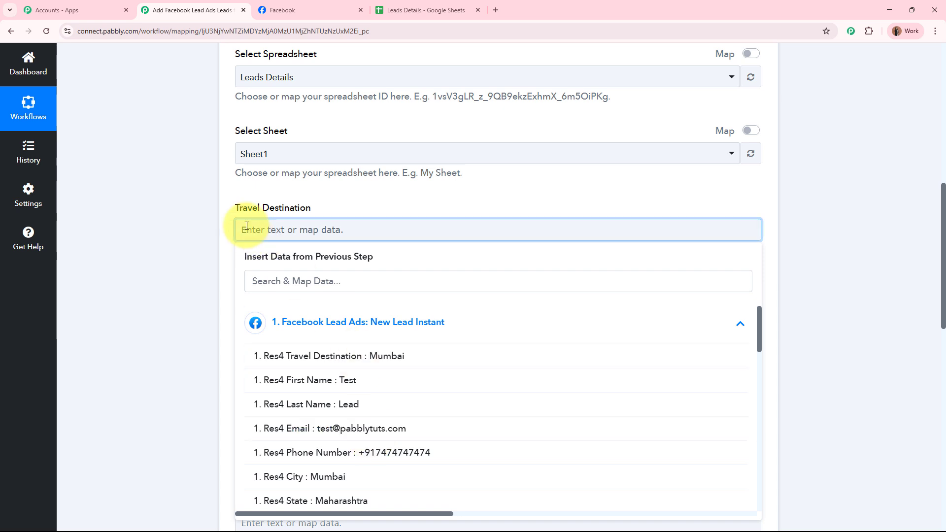
{"action": "left_click_drag", "start_coordinate": [228, 206], "coordinate": [327, 211]}
{"action": "left_click", "coordinate": [325, 231]}
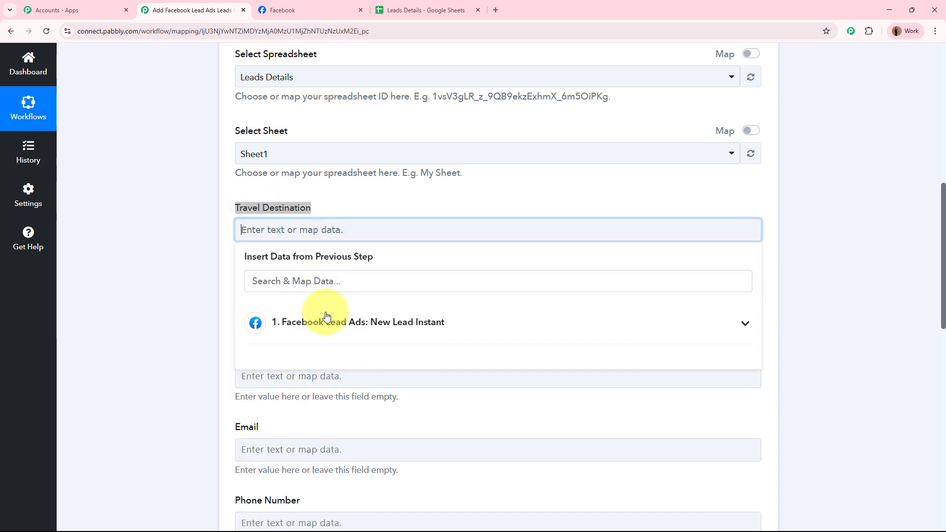
{"action": "left_click", "coordinate": [320, 320]}
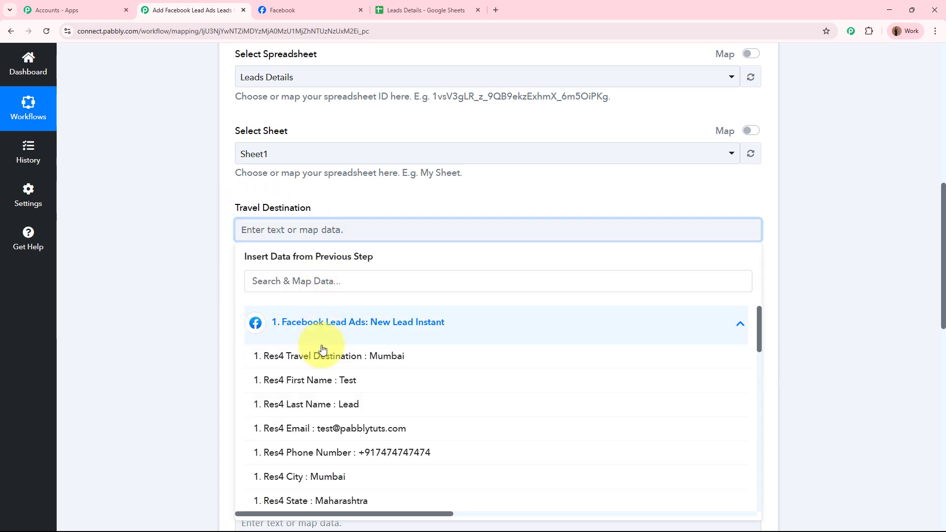
{"action": "left_click", "coordinate": [379, 356]}
{"action": "left_click", "coordinate": [186, 218]}
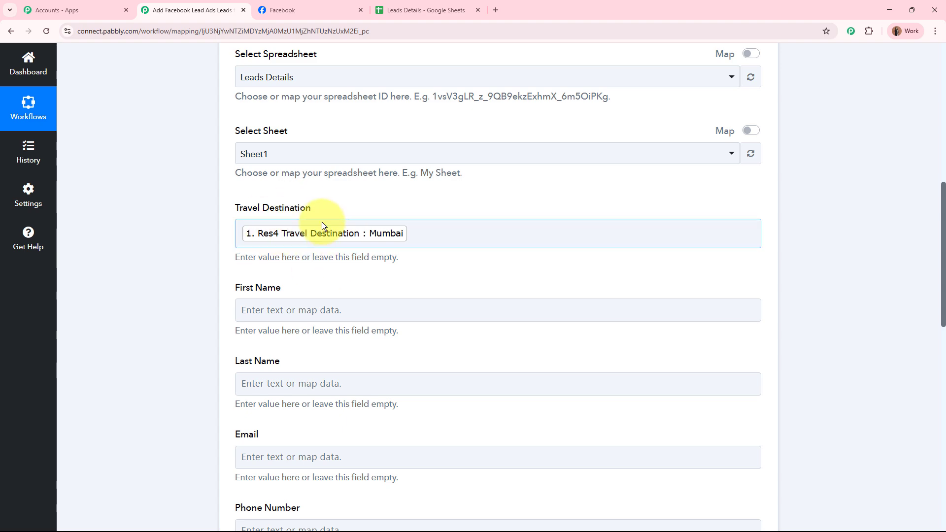
{"action": "scroll", "coordinate": [321, 222], "scroll_direction": "up", "scroll_amount": 10}
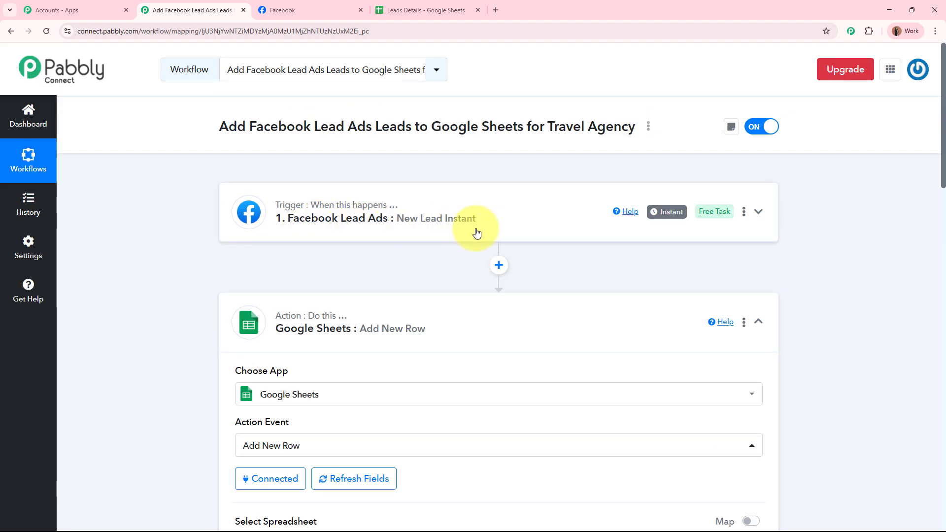
{"action": "scroll", "coordinate": [474, 228], "scroll_direction": "down", "scroll_amount": 8}
{"action": "scroll", "coordinate": [475, 232], "scroll_direction": "down", "scroll_amount": 1}
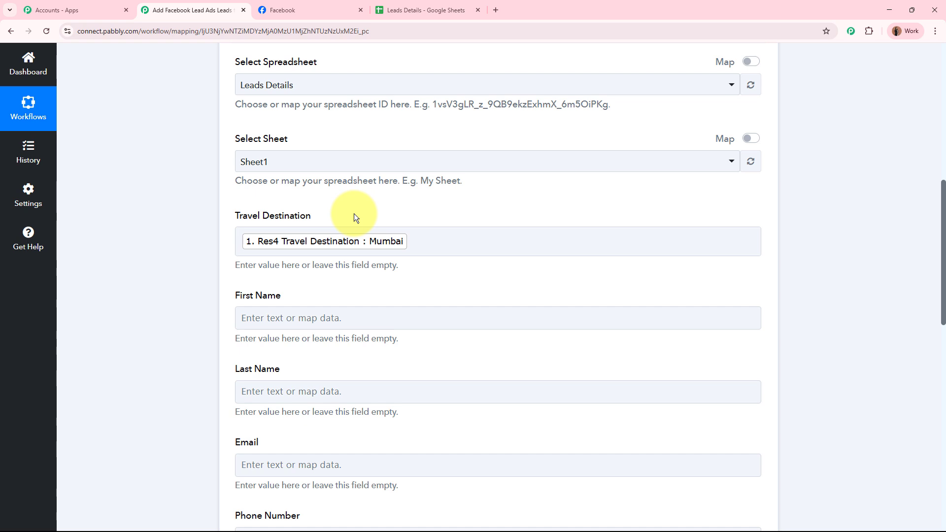
Map the lead's First Name and Last Name into the First Name and Last Name fields.
{"action": "scroll", "coordinate": [354, 215], "scroll_direction": "down", "scroll_amount": 3}
{"action": "left_click", "coordinate": [331, 186]}
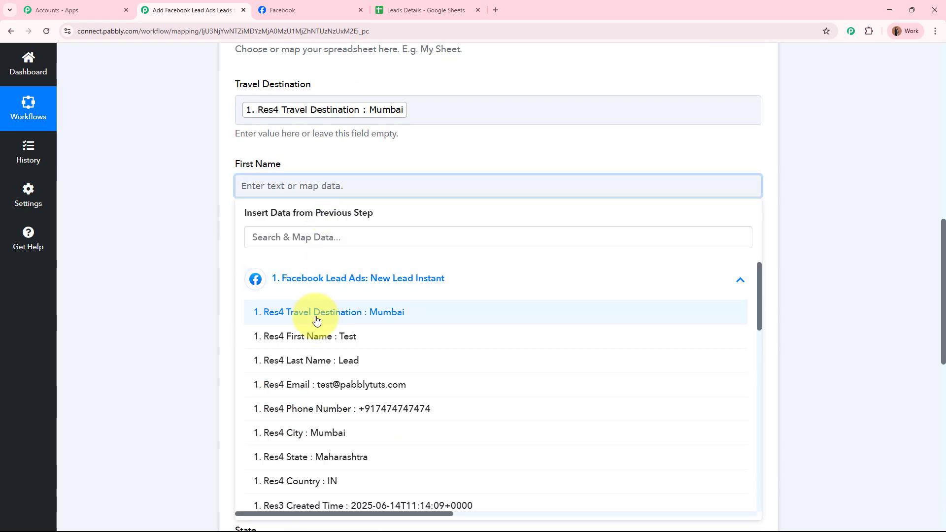
{"action": "left_click", "coordinate": [315, 336]}
{"action": "left_click", "coordinate": [156, 274]}
{"action": "scroll", "coordinate": [197, 246], "scroll_direction": "down", "scroll_amount": 1}
{"action": "left_click", "coordinate": [319, 199]}
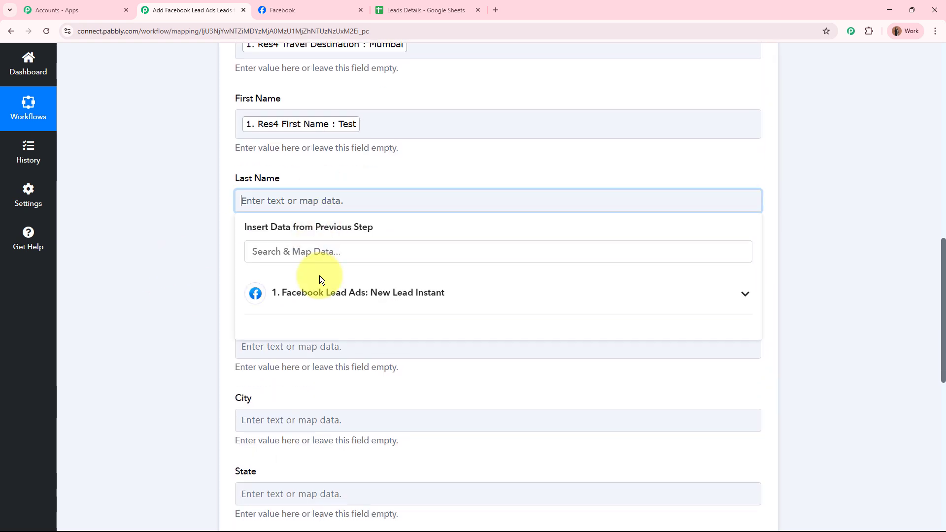
{"action": "left_click", "coordinate": [323, 292]}
{"action": "left_click", "coordinate": [317, 374]}
{"action": "left_click", "coordinate": [185, 295]}
Map the lead's Email, Phone Number and City into the matching sheet fields.
{"action": "scroll", "coordinate": [185, 296], "scroll_direction": "down", "scroll_amount": 2}
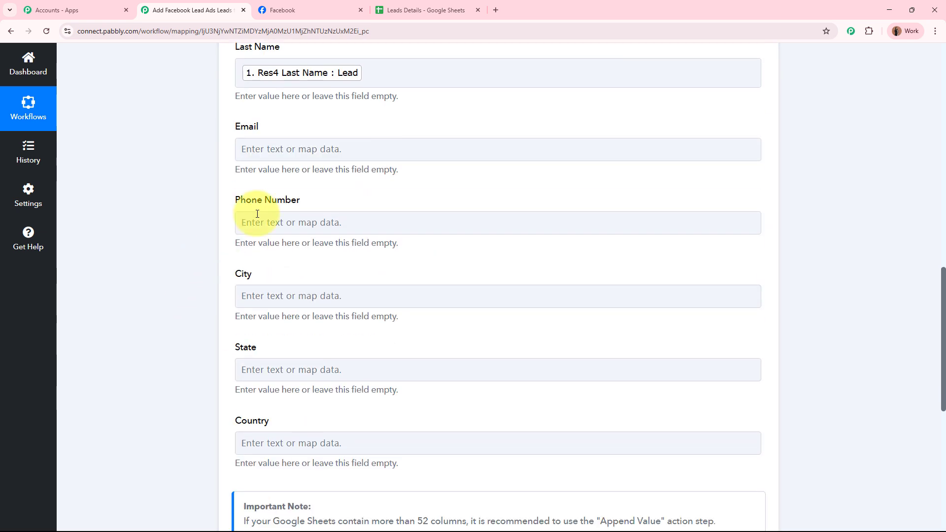
{"action": "left_click", "coordinate": [305, 149]}
{"action": "left_click", "coordinate": [326, 249]}
{"action": "left_click", "coordinate": [296, 344]}
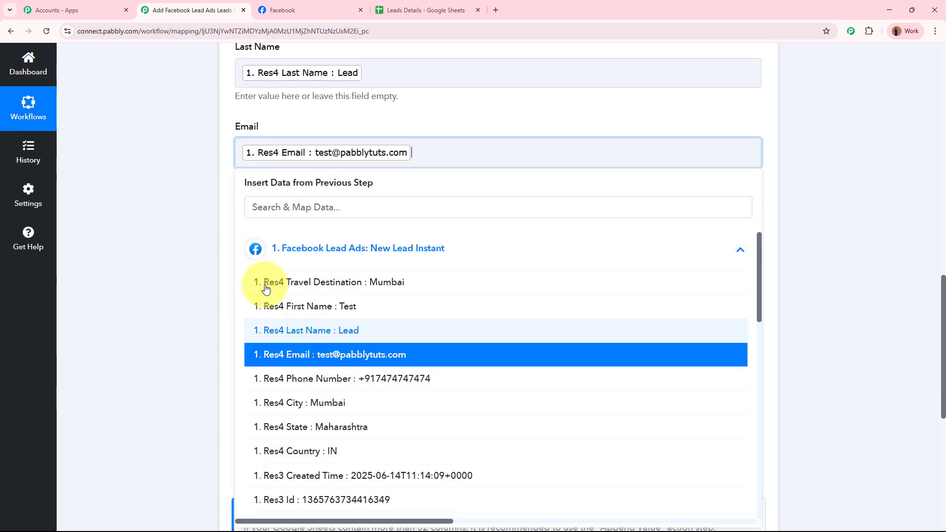
{"action": "left_click", "coordinate": [185, 233]}
{"action": "scroll", "coordinate": [184, 232], "scroll_direction": "down", "scroll_amount": 1}
{"action": "left_click", "coordinate": [310, 255]}
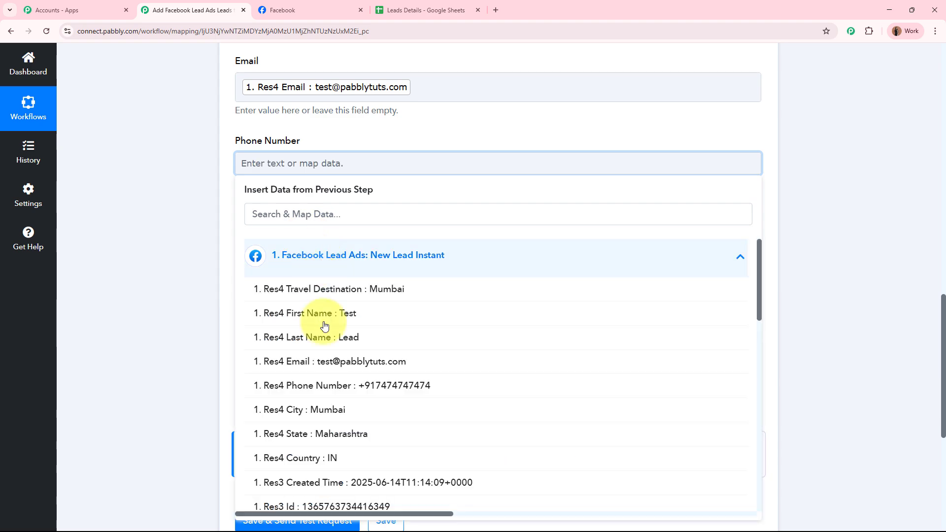
{"action": "left_click", "coordinate": [318, 388]}
{"action": "left_click", "coordinate": [106, 278]}
{"action": "scroll", "coordinate": [323, 146], "scroll_direction": "down", "scroll_amount": 3}
{"action": "left_click", "coordinate": [326, 113]}
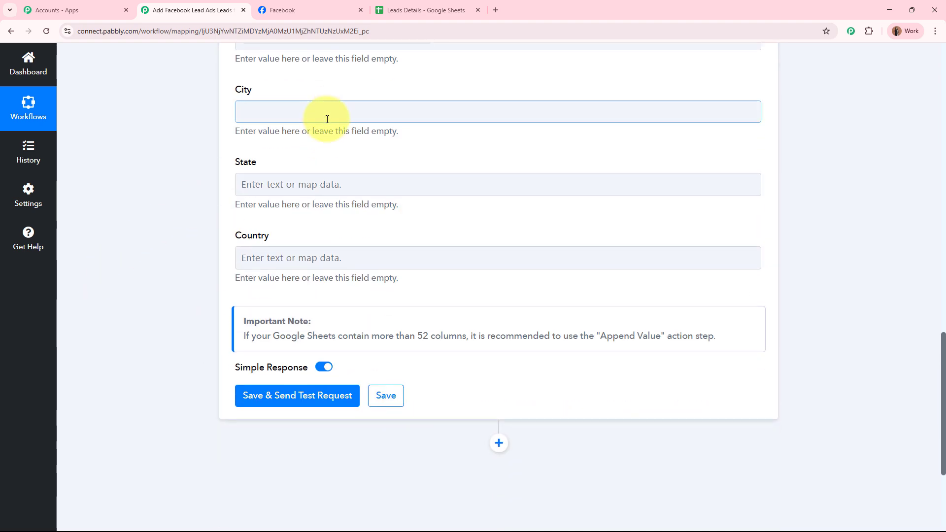
{"action": "left_click", "coordinate": [338, 208]}
{"action": "left_click", "coordinate": [344, 365]}
Map the lead's State and Country into the State and Country fields.
{"action": "left_click", "coordinate": [176, 266]}
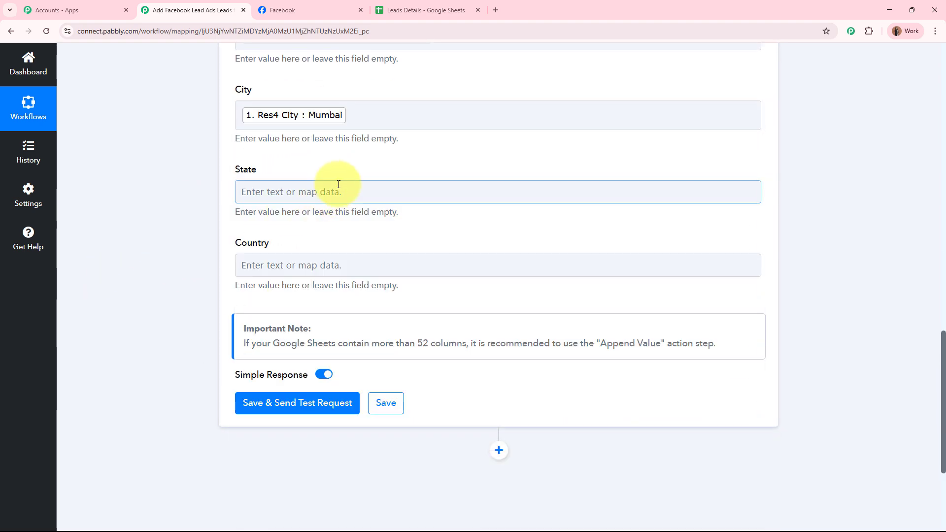
{"action": "left_click", "coordinate": [327, 190]}
{"action": "left_click", "coordinate": [342, 283]}
{"action": "left_click", "coordinate": [285, 462]}
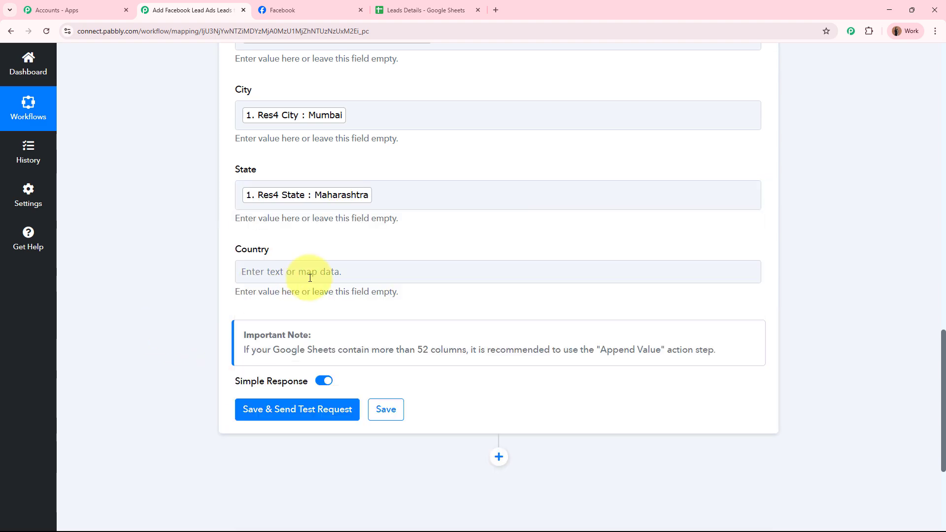
{"action": "left_click", "coordinate": [312, 270]}
{"action": "scroll", "coordinate": [325, 246], "scroll_direction": "down", "scroll_amount": 3}
{"action": "left_click", "coordinate": [338, 232]}
{"action": "left_click", "coordinate": [276, 435]}
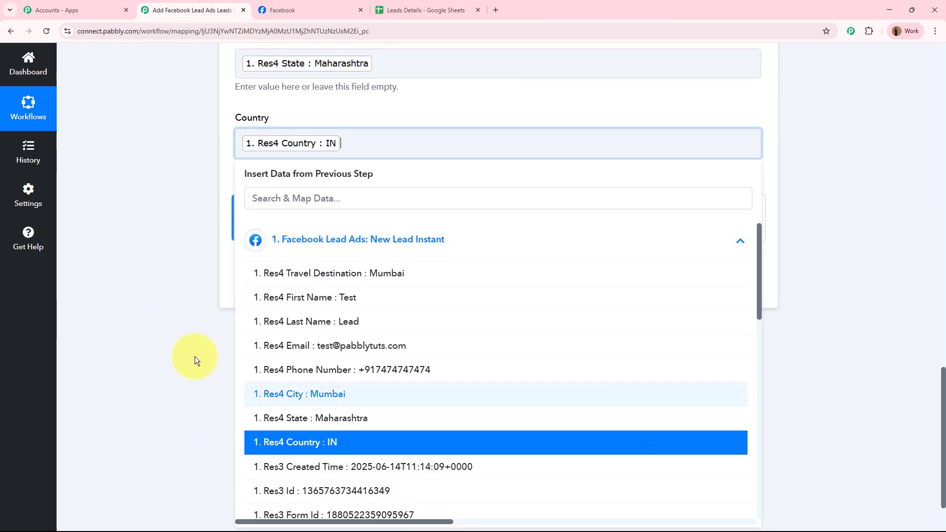
{"action": "left_click", "coordinate": [155, 311]}
Save the Google Sheets step and send a test row to Sheet1.
{"action": "scroll", "coordinate": [153, 309], "scroll_direction": "up", "scroll_amount": 9}
{"action": "scroll", "coordinate": [153, 309], "scroll_direction": "down", "scroll_amount": 10}
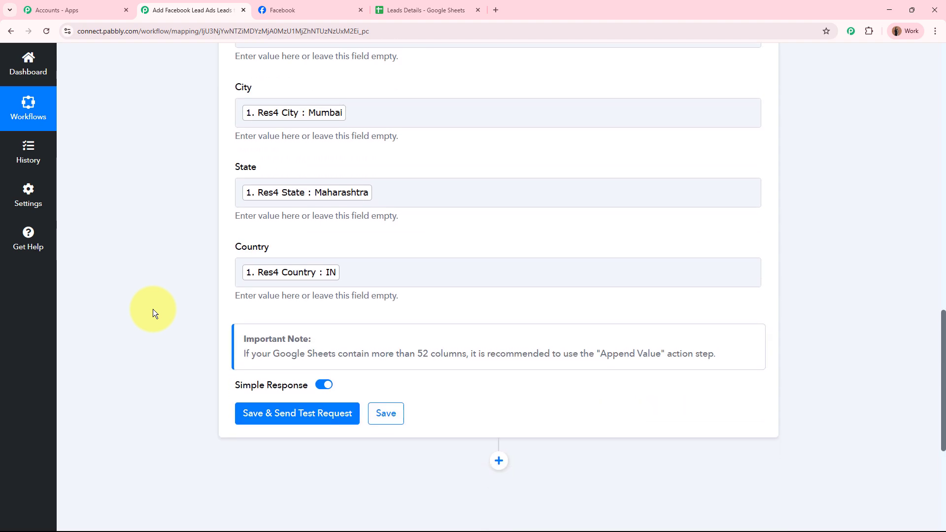
{"action": "left_click", "coordinate": [265, 220]}
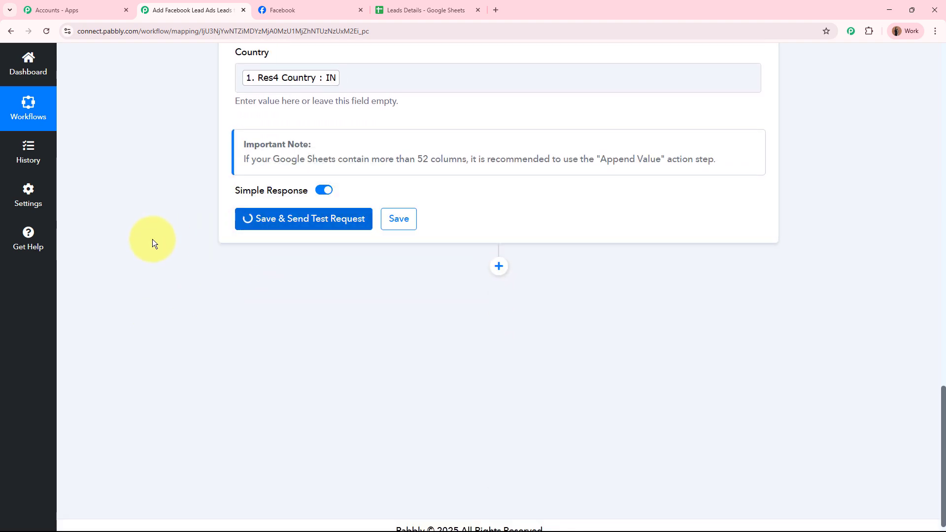
{"action": "scroll", "coordinate": [244, 329], "scroll_direction": "down", "scroll_amount": 3}
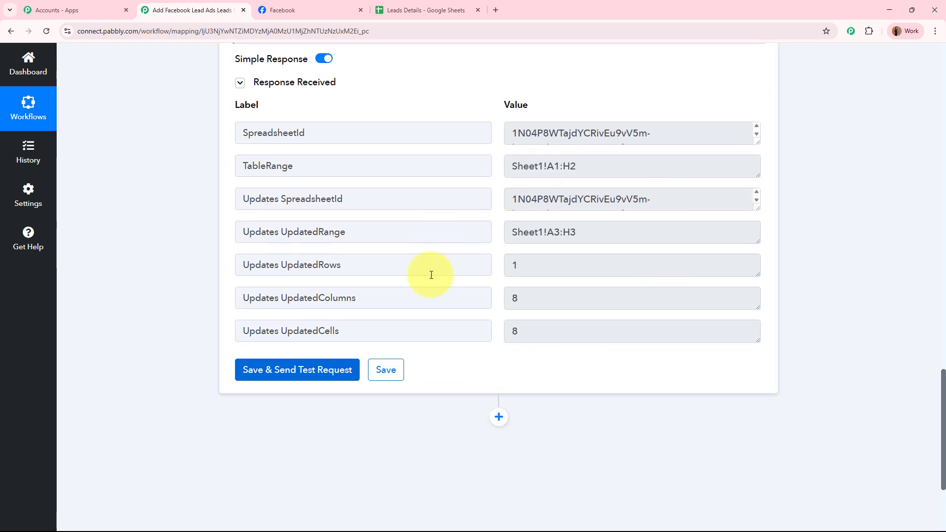
Check each cell of the new test-lead row A3:H3 in the Leads Details sheet.
{"action": "left_click", "coordinate": [402, 4]}
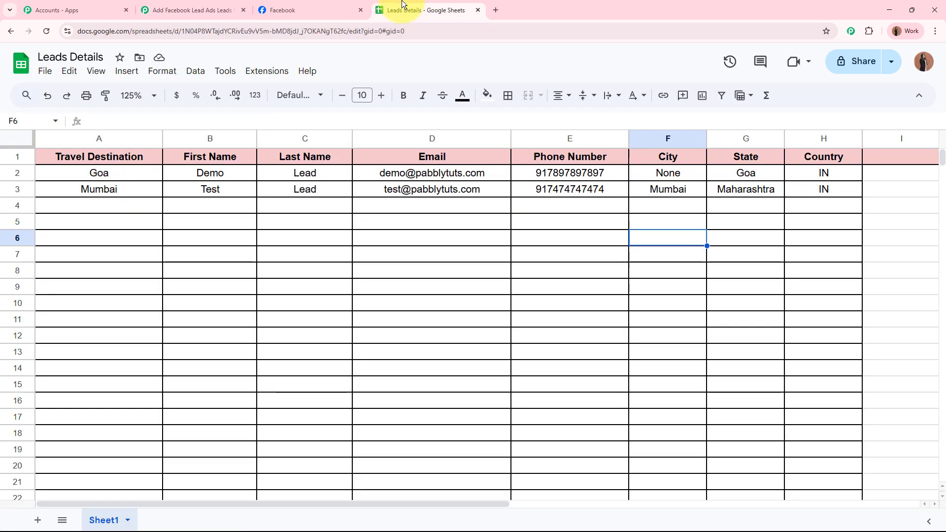
{"action": "left_click_drag", "start_coordinate": [104, 187], "coordinate": [797, 188]}
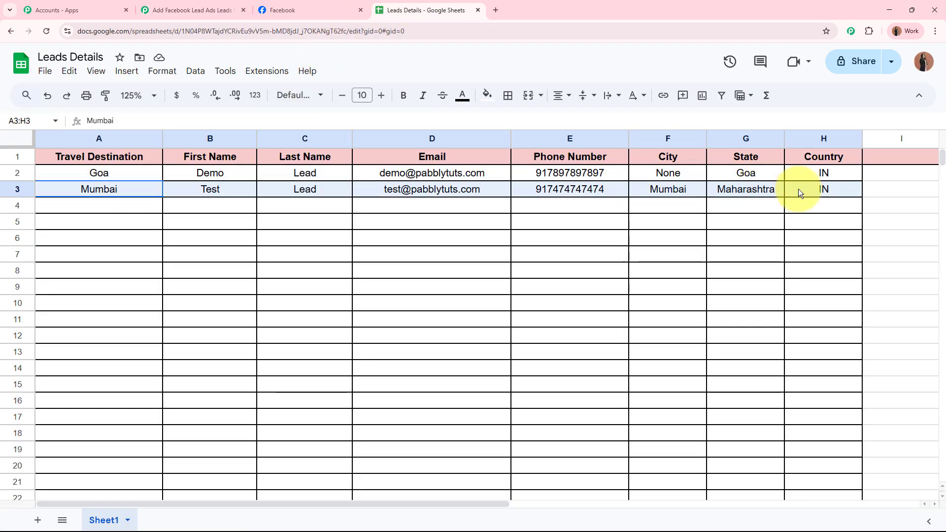
{"action": "left_click", "coordinate": [644, 288]}
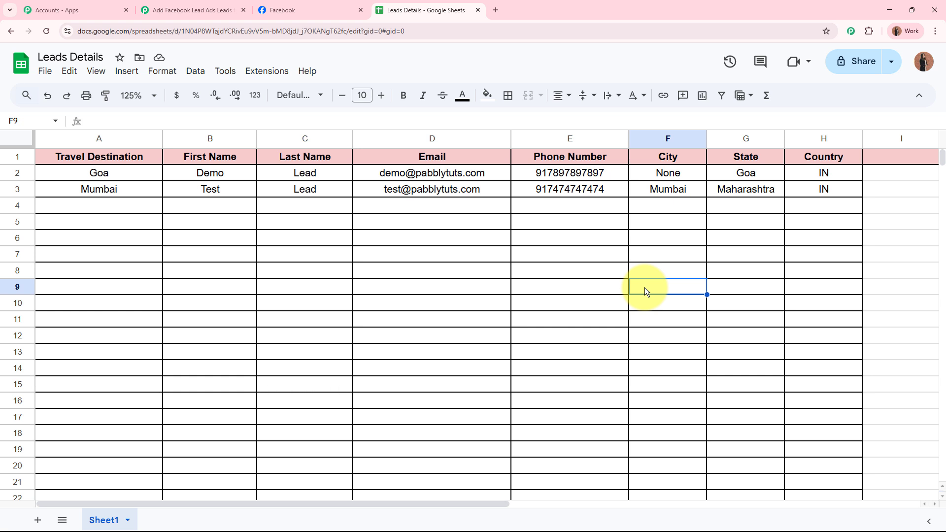
{"action": "left_click", "coordinate": [133, 189]}
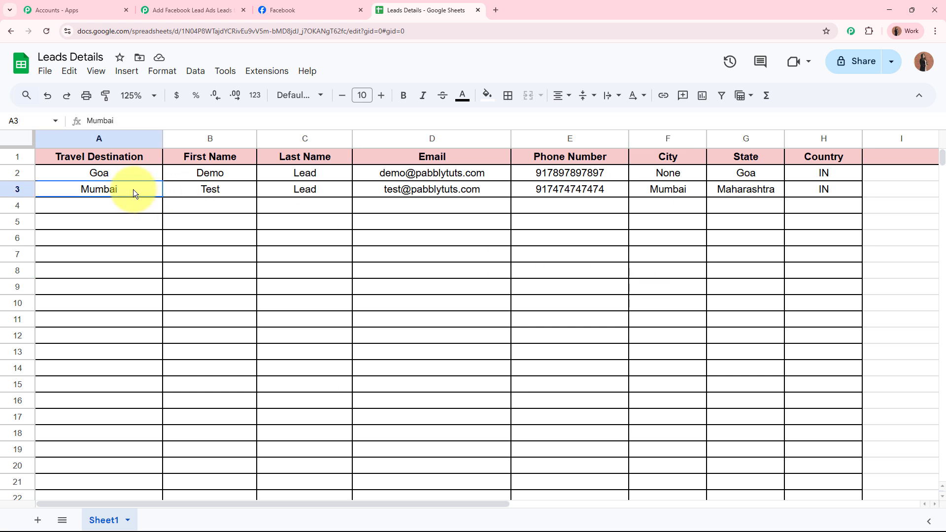
{"action": "left_click", "coordinate": [232, 194]}
{"action": "left_click", "coordinate": [314, 200]}
{"action": "left_click", "coordinate": [394, 187]}
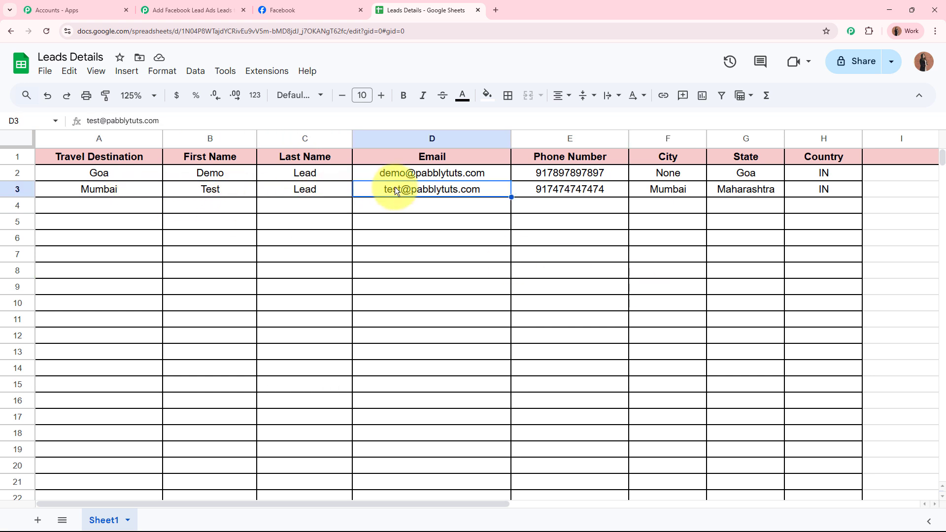
{"action": "left_click", "coordinate": [583, 195]}
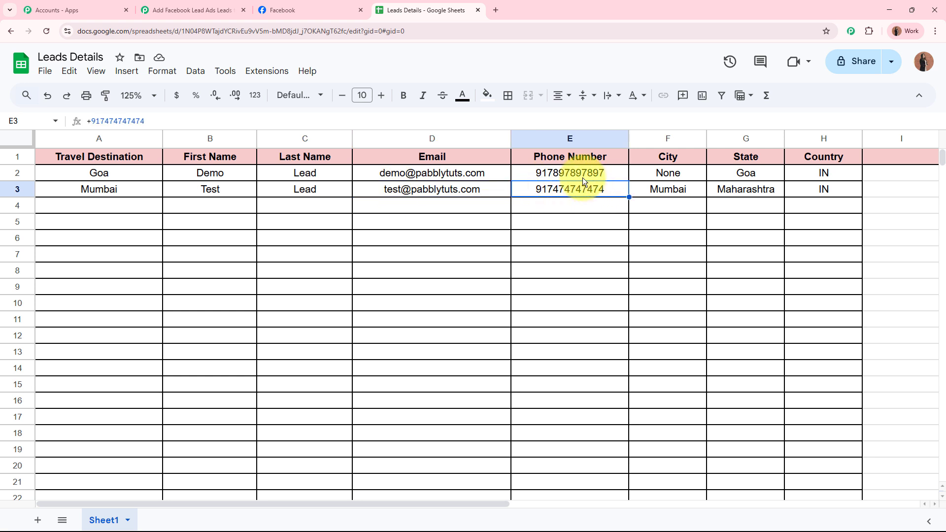
{"action": "left_click", "coordinate": [673, 190]}
{"action": "left_click", "coordinate": [732, 190]}
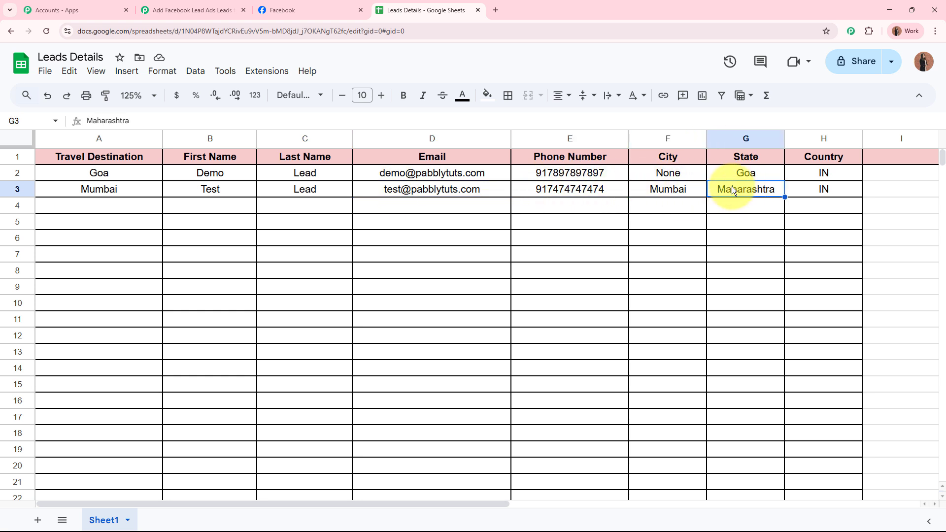
{"action": "left_click", "coordinate": [821, 193]}
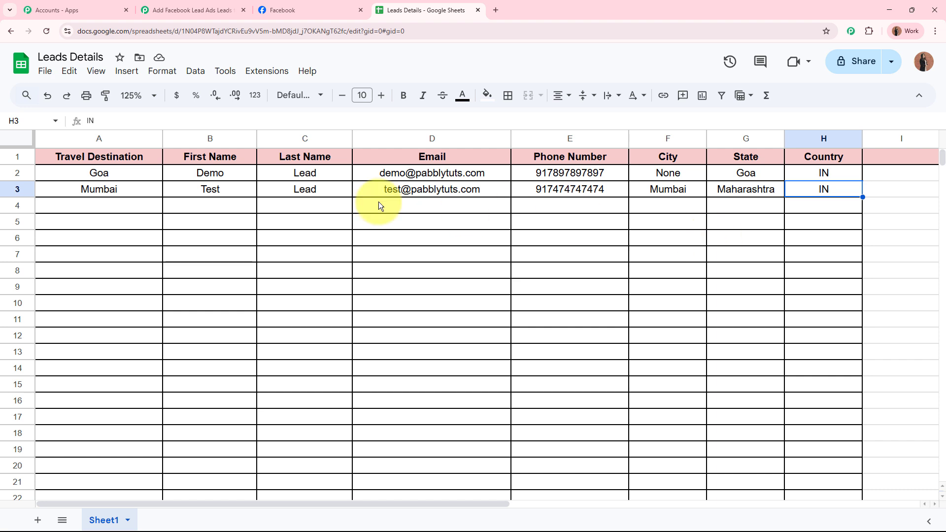
{"action": "left_click_drag", "start_coordinate": [118, 192], "coordinate": [823, 194]}
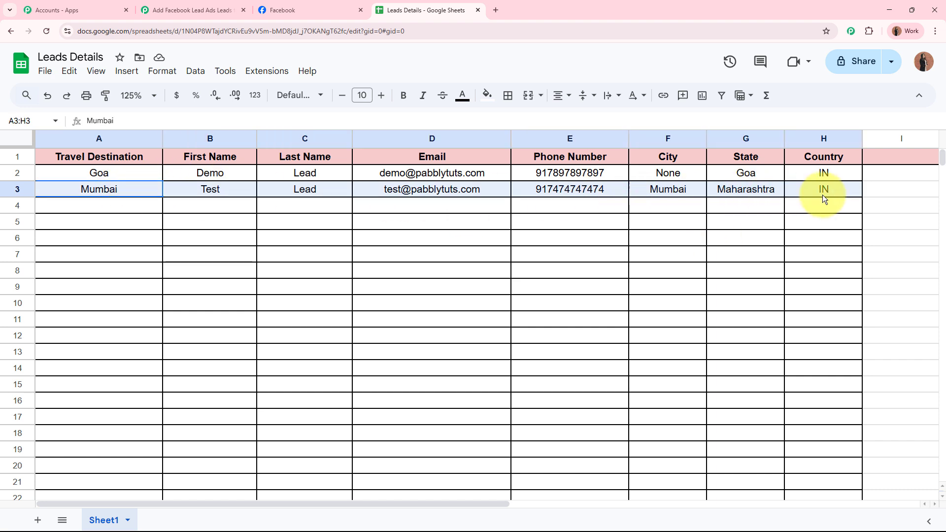
{"action": "left_click", "coordinate": [546, 267]}
Return to the Pabbly workflow and collapse the Google Sheets action step.
{"action": "left_click", "coordinate": [183, 7]}
{"action": "scroll", "coordinate": [211, 168], "scroll_direction": "up", "scroll_amount": 10}
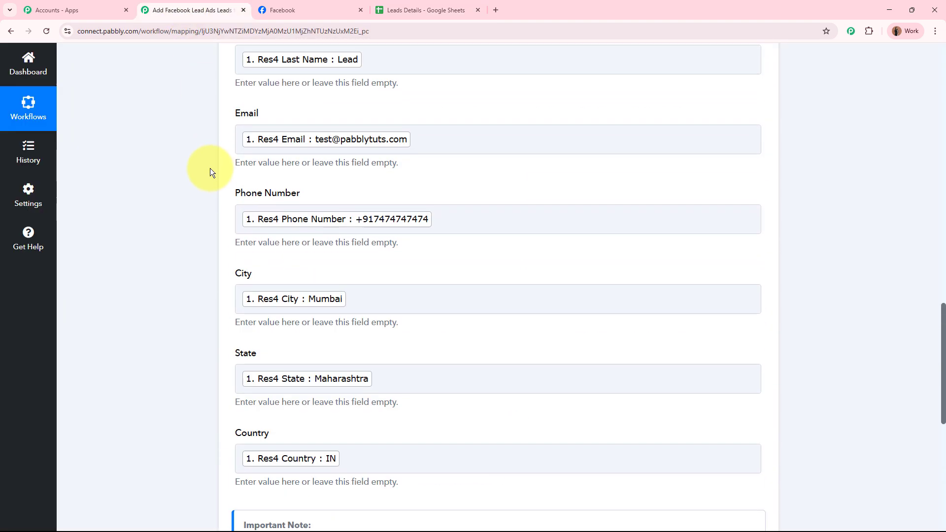
{"action": "scroll", "coordinate": [208, 168], "scroll_direction": "up", "scroll_amount": 10}
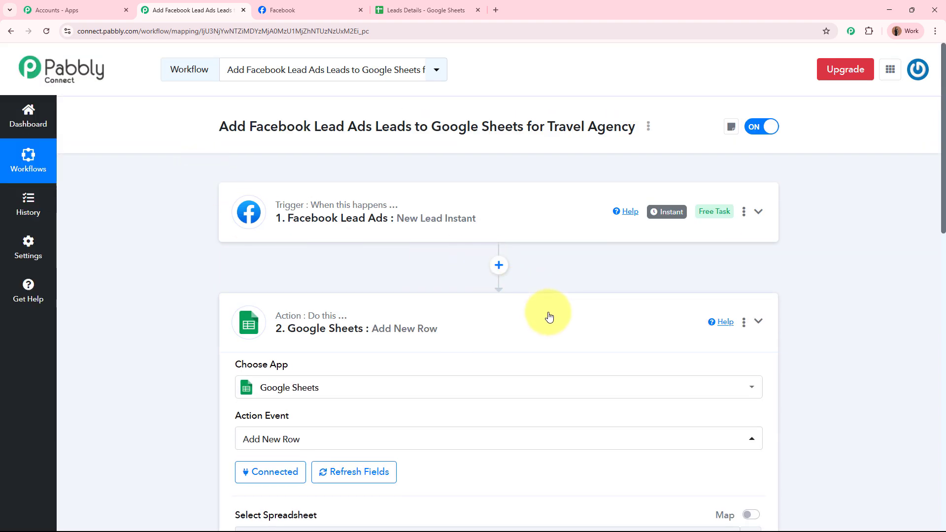
{"action": "left_click", "coordinate": [547, 316]}
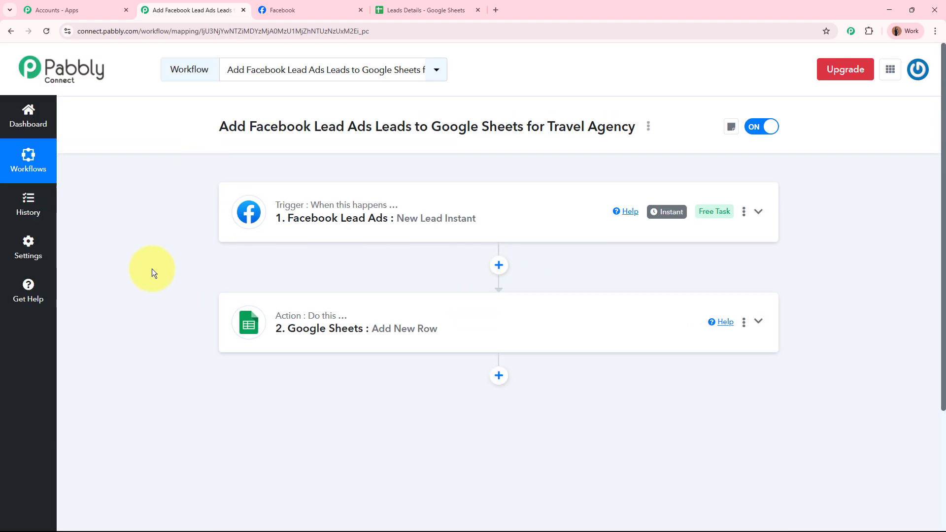